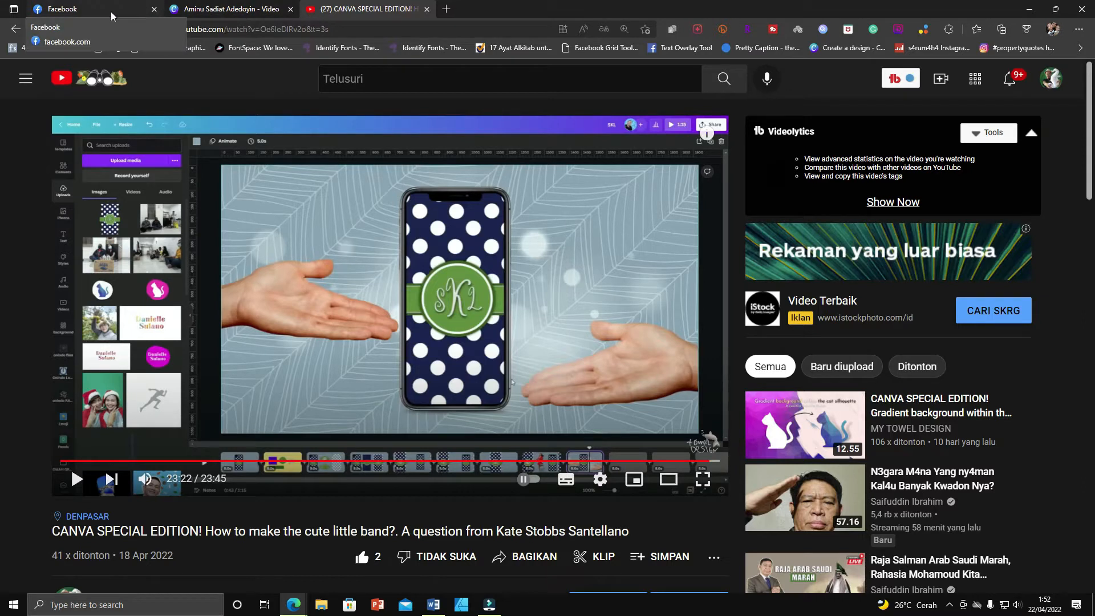
Compare the Facebook post's Lilac text with the Canva design and the YouTube video's description.
{"action": "left_click", "coordinate": [91, 9]}
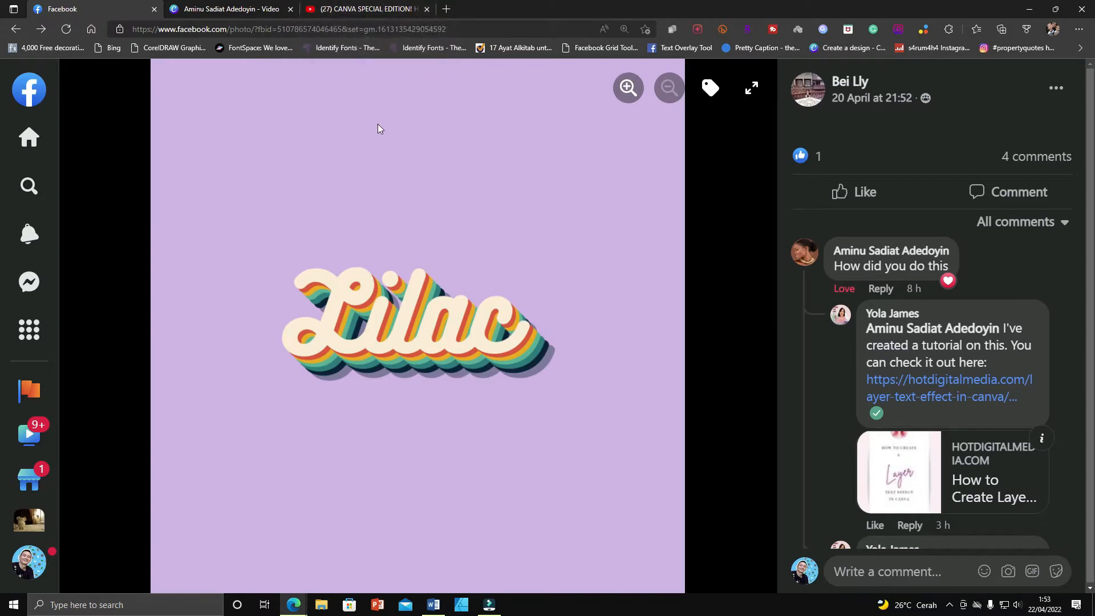
{"action": "left_click", "coordinate": [231, 9]}
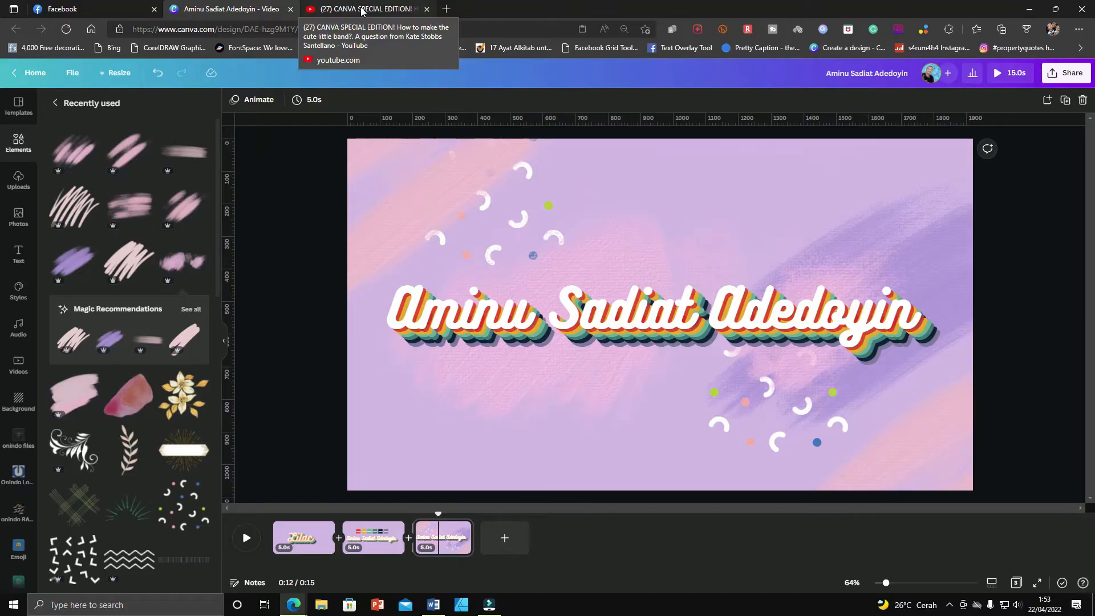
{"action": "left_click", "coordinate": [362, 9]}
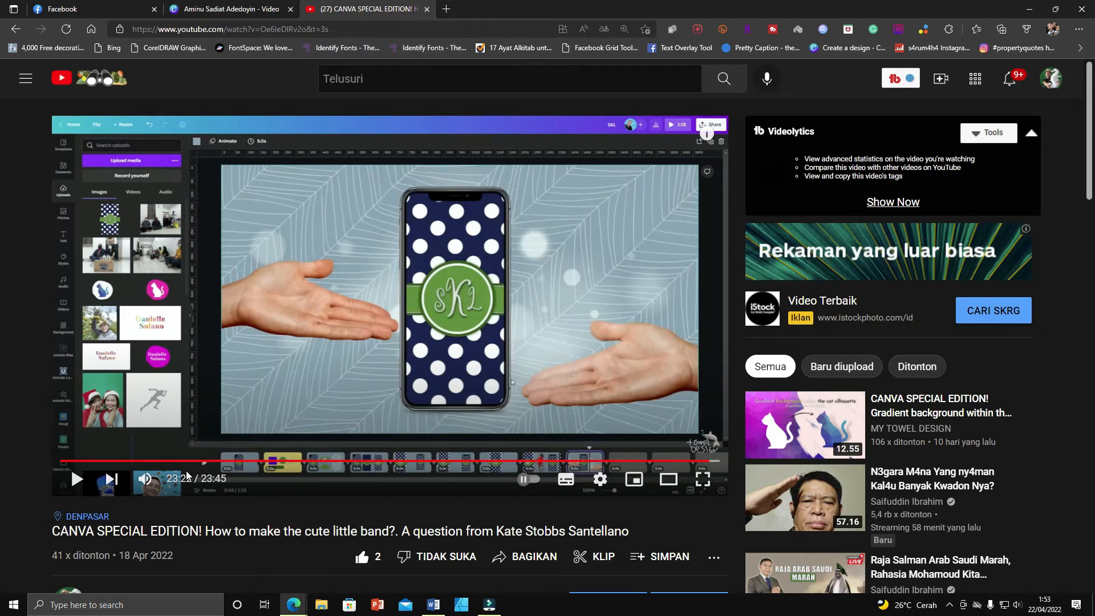
{"action": "scroll", "coordinate": [186, 476], "scroll_direction": "down", "scroll_amount": 3}
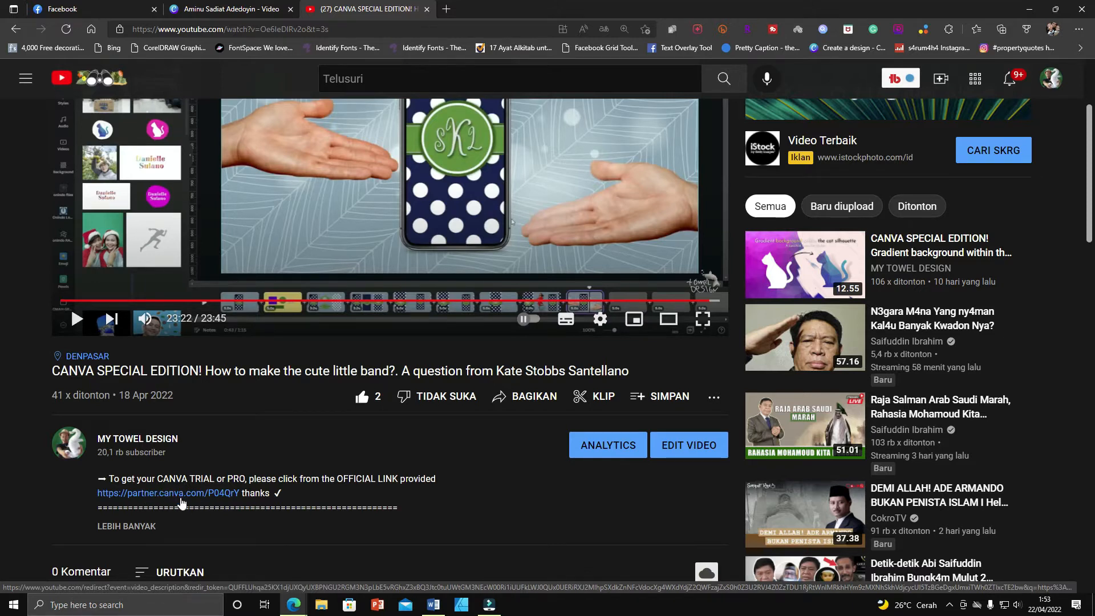
Open the Canva Pro partner link from the video description and scroll through the page.
{"action": "left_click", "coordinate": [180, 499]}
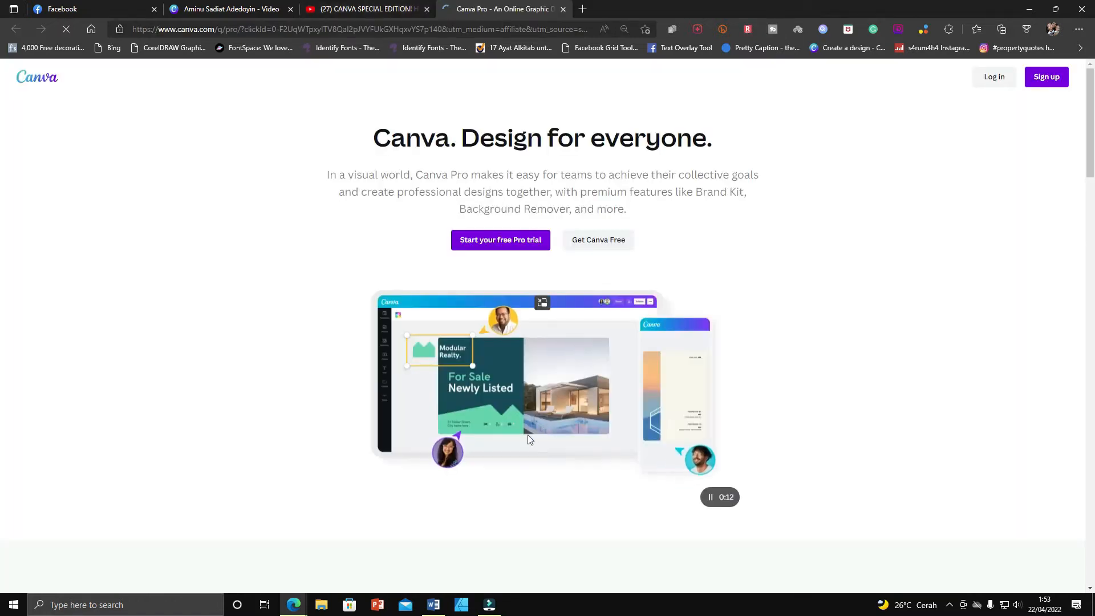
{"action": "scroll", "coordinate": [529, 435], "scroll_direction": "down", "scroll_amount": 5}
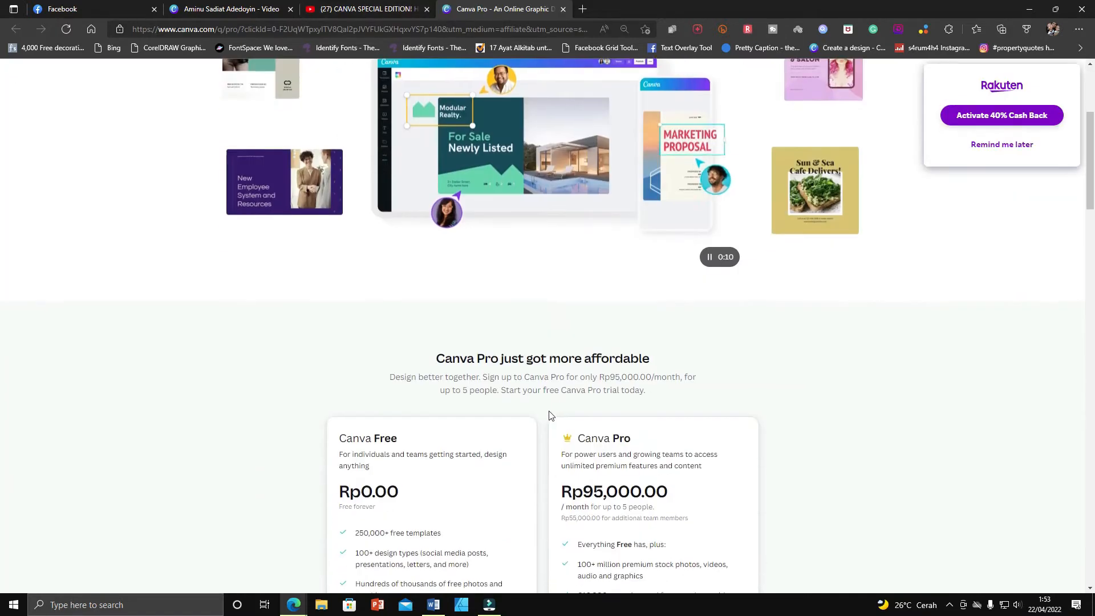
{"action": "scroll", "coordinate": [571, 394], "scroll_direction": "up", "scroll_amount": 5}
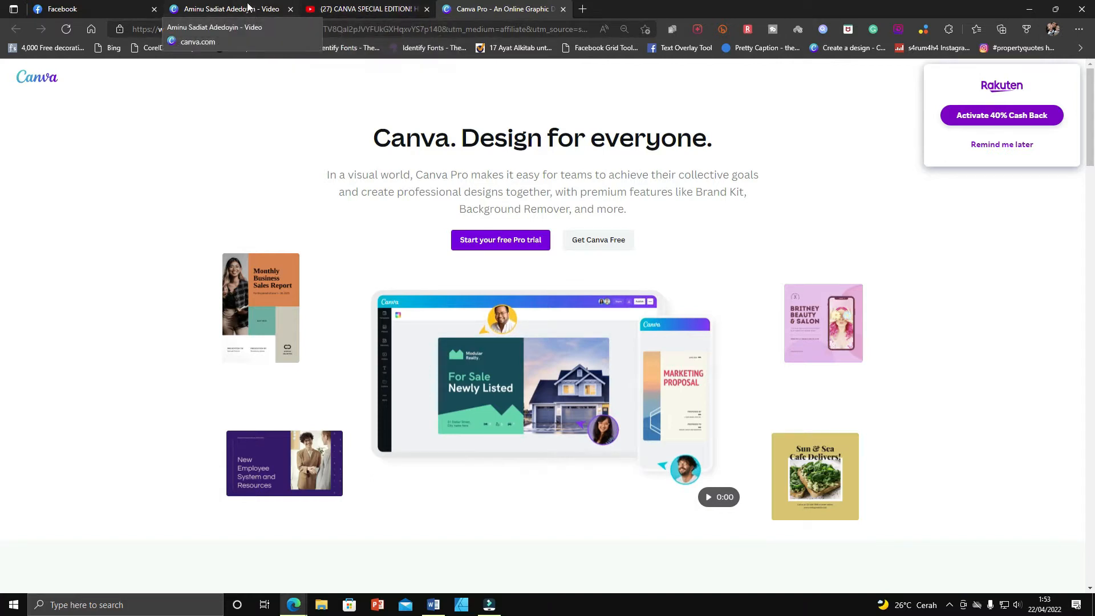
Return to the Canva design and select the Lilac image on the first page.
{"action": "left_click", "coordinate": [247, 7]}
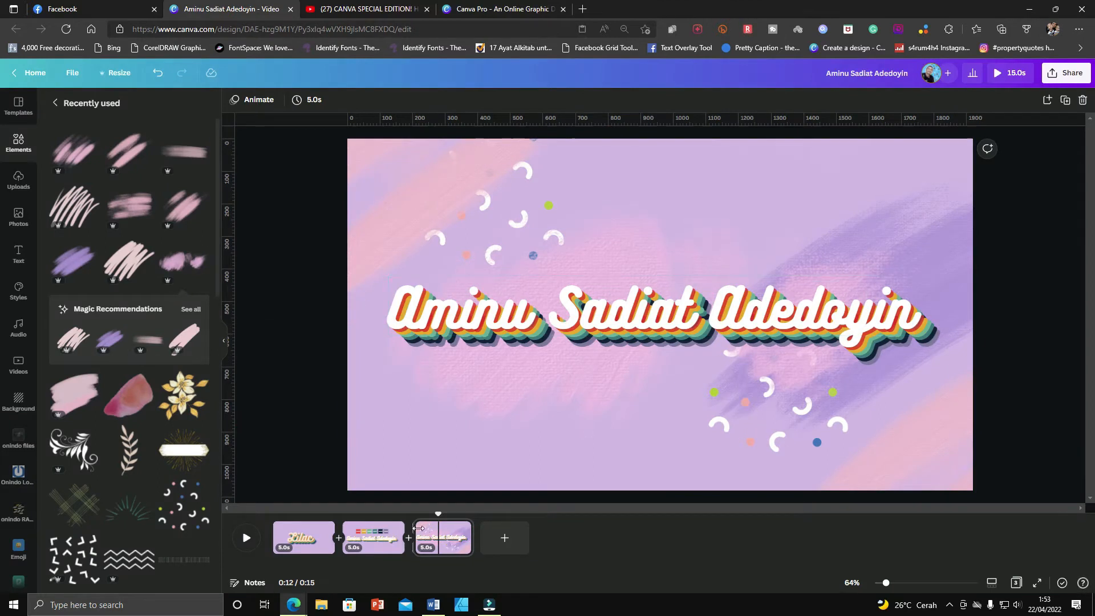
{"action": "left_click", "coordinate": [307, 542]}
{"action": "left_click", "coordinate": [652, 351]}
{"action": "left_click_drag", "start_coordinate": [654, 321], "coordinate": [683, 373]}
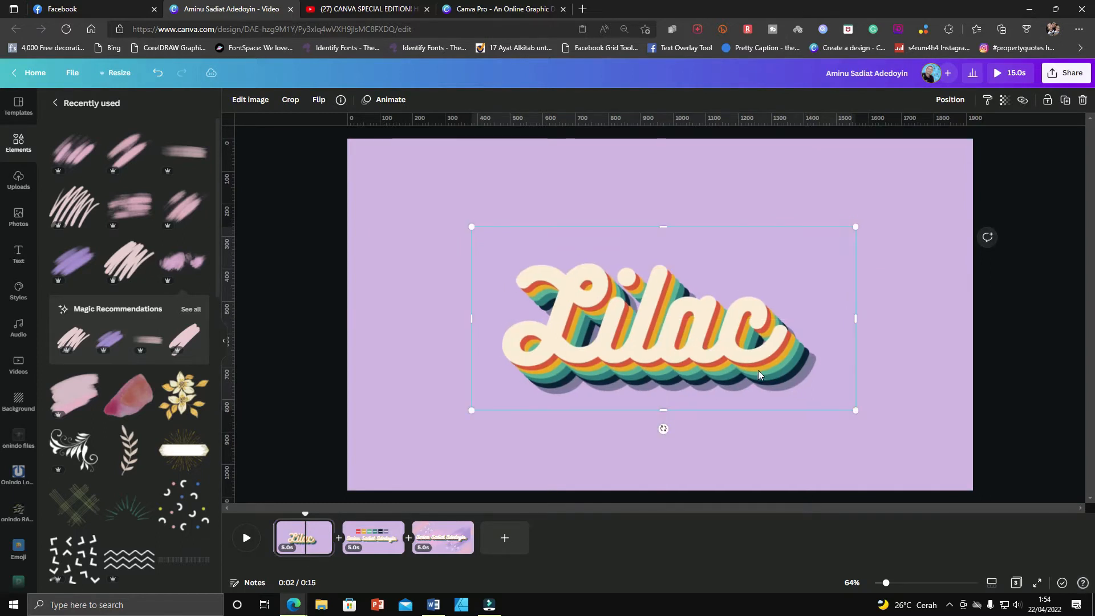
Examine the second page's color swatches and the rainbow name text one by one.
{"action": "left_click", "coordinate": [378, 539]}
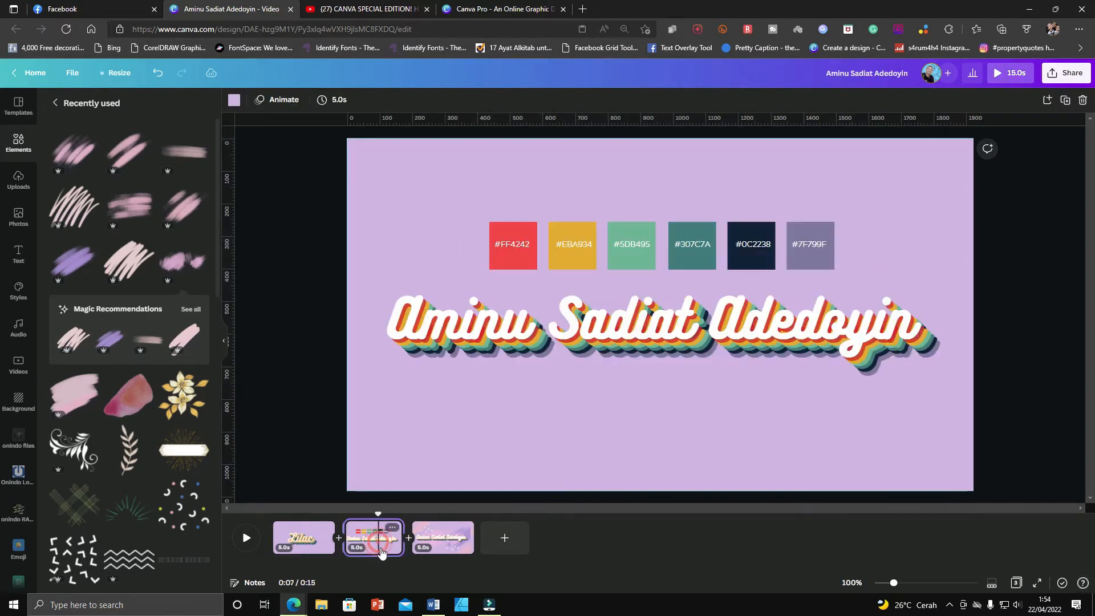
{"action": "left_click", "coordinate": [511, 335]}
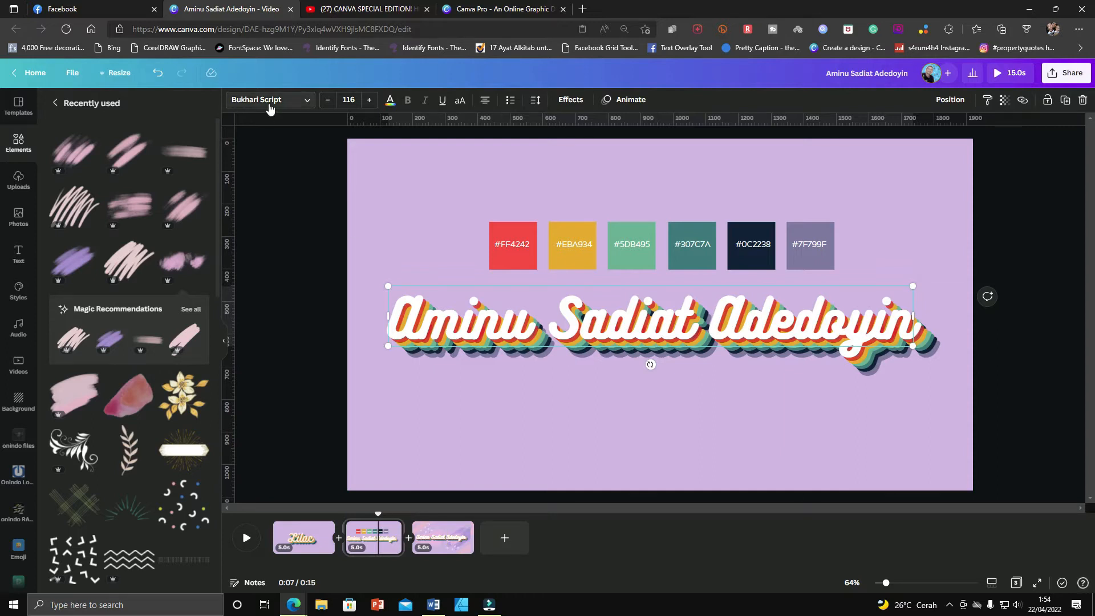
{"action": "left_click", "coordinate": [513, 262]}
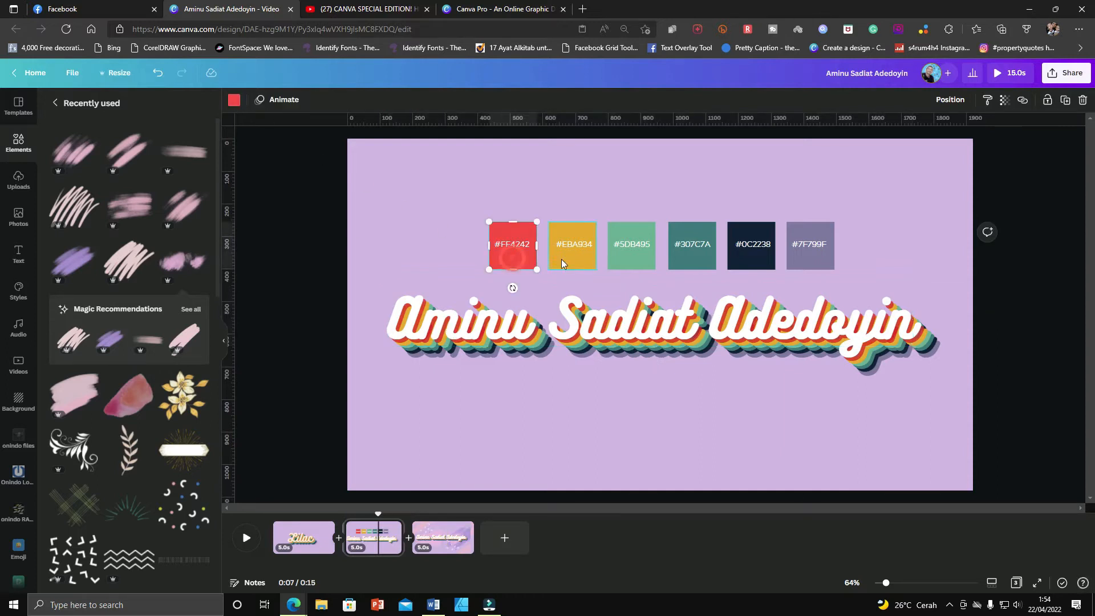
{"action": "left_click", "coordinate": [580, 261]}
{"action": "left_click", "coordinate": [633, 263]}
{"action": "left_click", "coordinate": [702, 261]}
{"action": "left_click", "coordinate": [764, 261]}
{"action": "left_click", "coordinate": [819, 265]}
{"action": "left_click", "coordinate": [882, 195]}
{"action": "left_click_drag", "start_coordinate": [306, 183], "coordinate": [931, 270]}
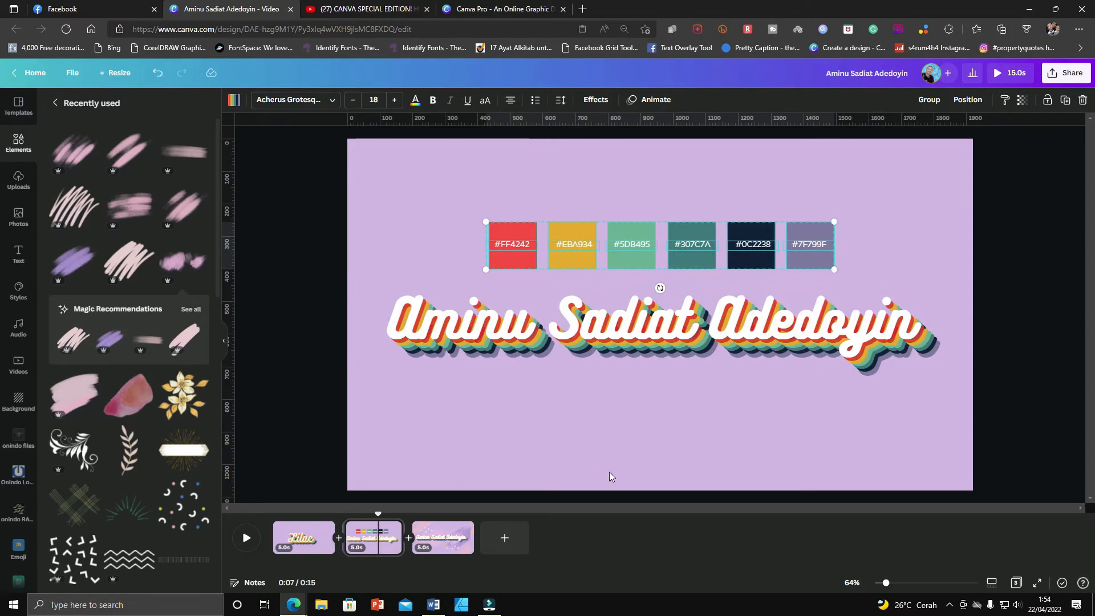
Add a new blank page after the third page.
{"action": "left_click", "coordinate": [447, 541]}
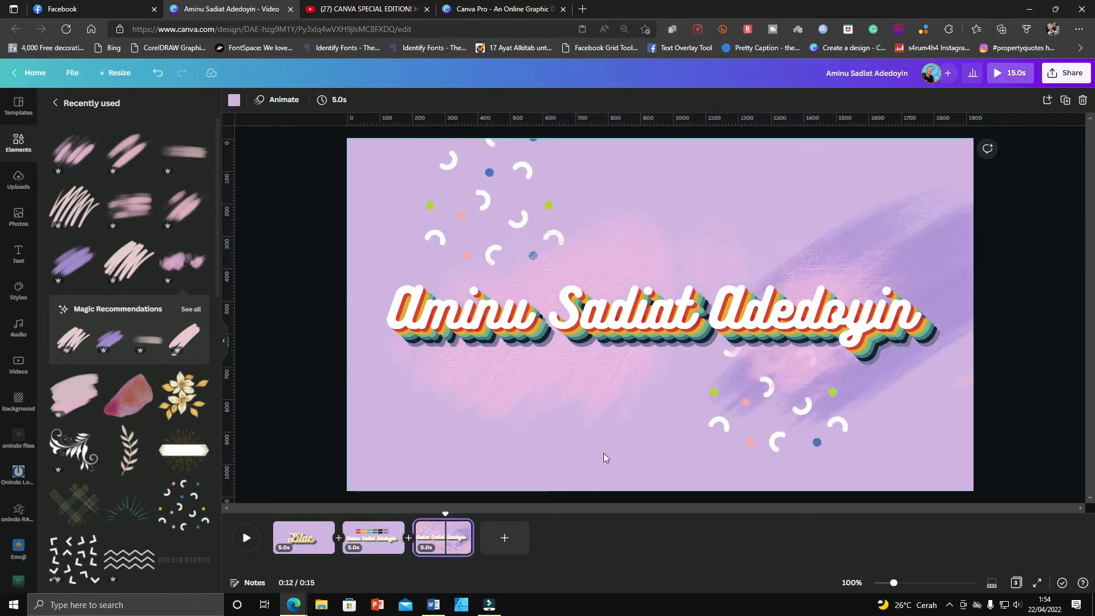
{"action": "left_click", "coordinate": [513, 550]}
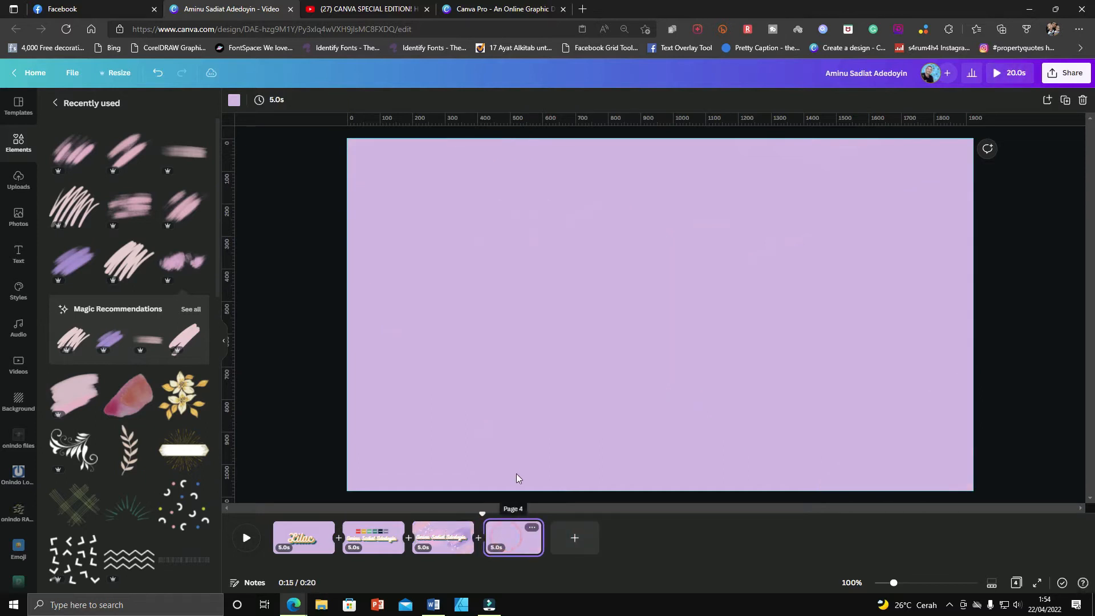
Copy the name text from the third page and paste it onto the new fourth page.
{"action": "left_click", "coordinate": [451, 544]}
{"action": "left_click", "coordinate": [603, 318]}
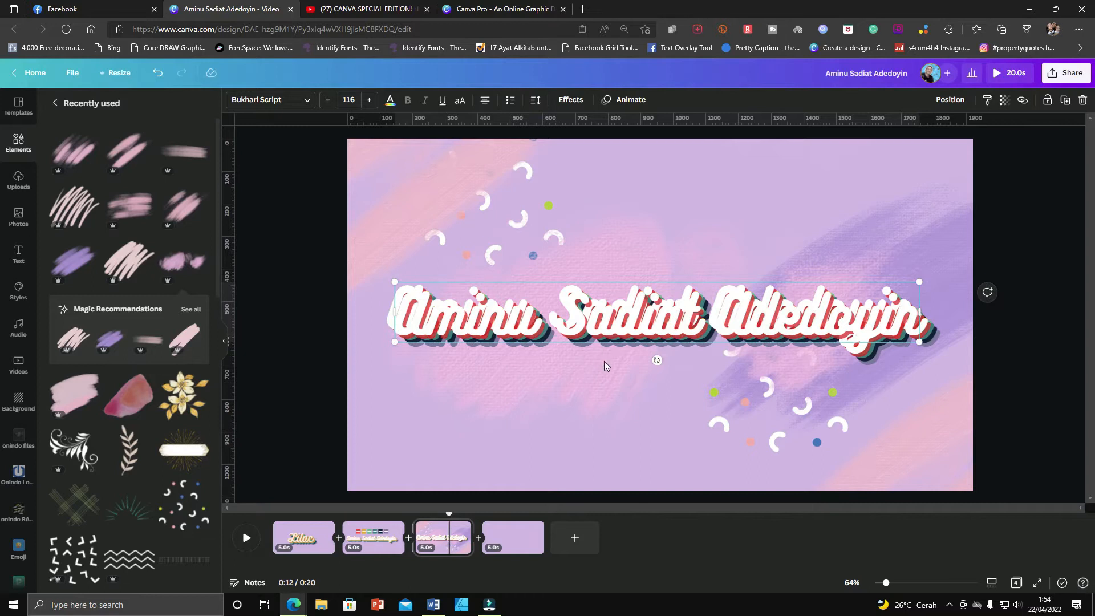
{"action": "key", "text": "ctrl+z"}
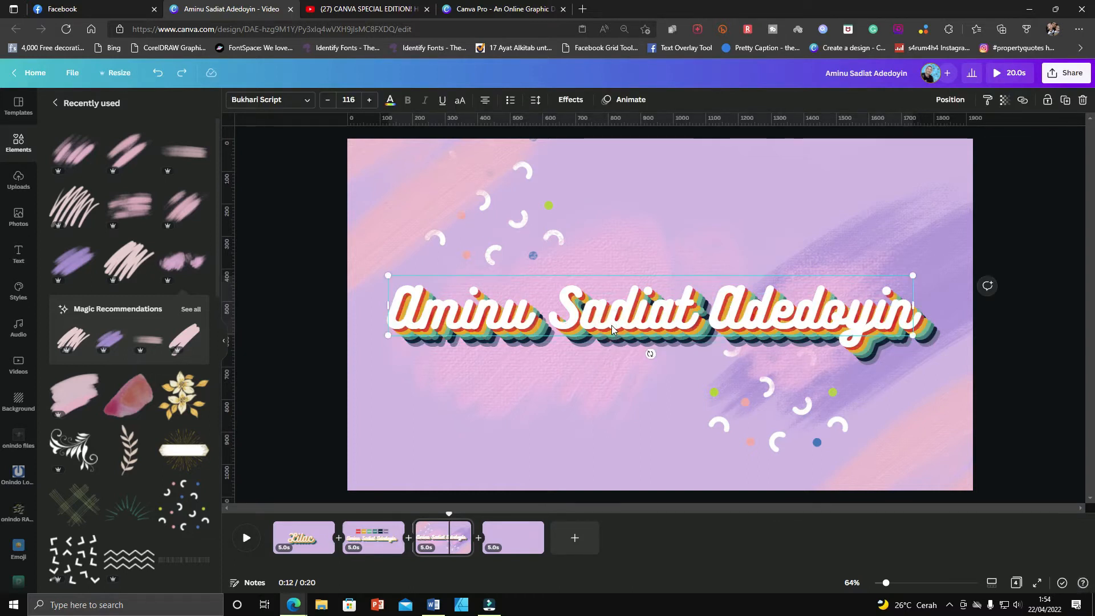
{"action": "left_click", "coordinate": [531, 537]}
{"action": "left_click", "coordinate": [629, 322]}
{"action": "key", "text": "ctrl+v"}
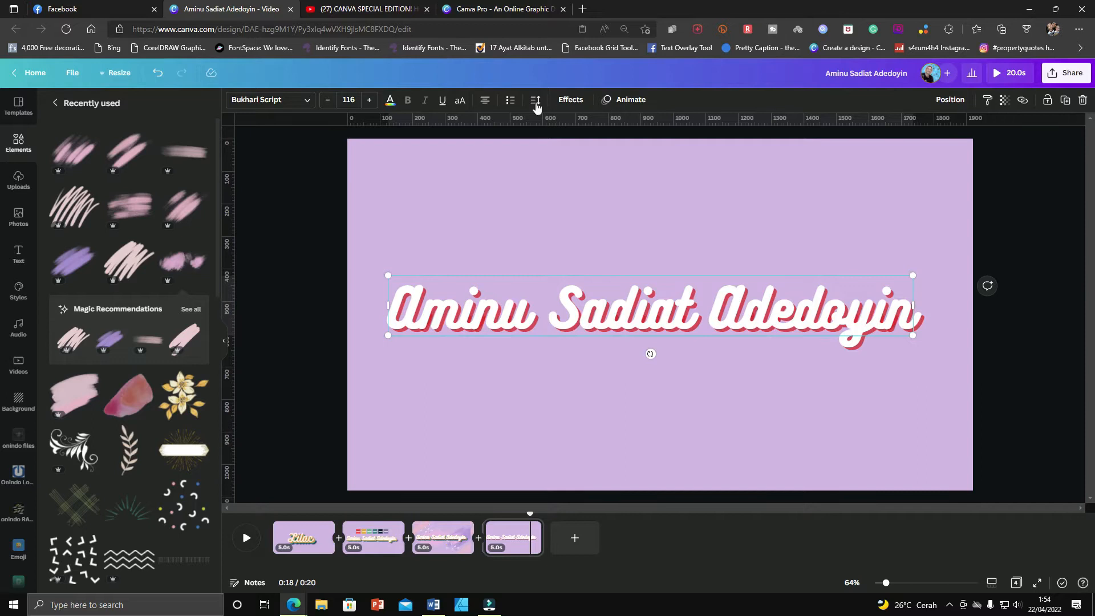
Remove all effects from the pasted text by choosing the None style.
{"action": "left_click", "coordinate": [571, 100]}
{"action": "left_click", "coordinate": [72, 180]}
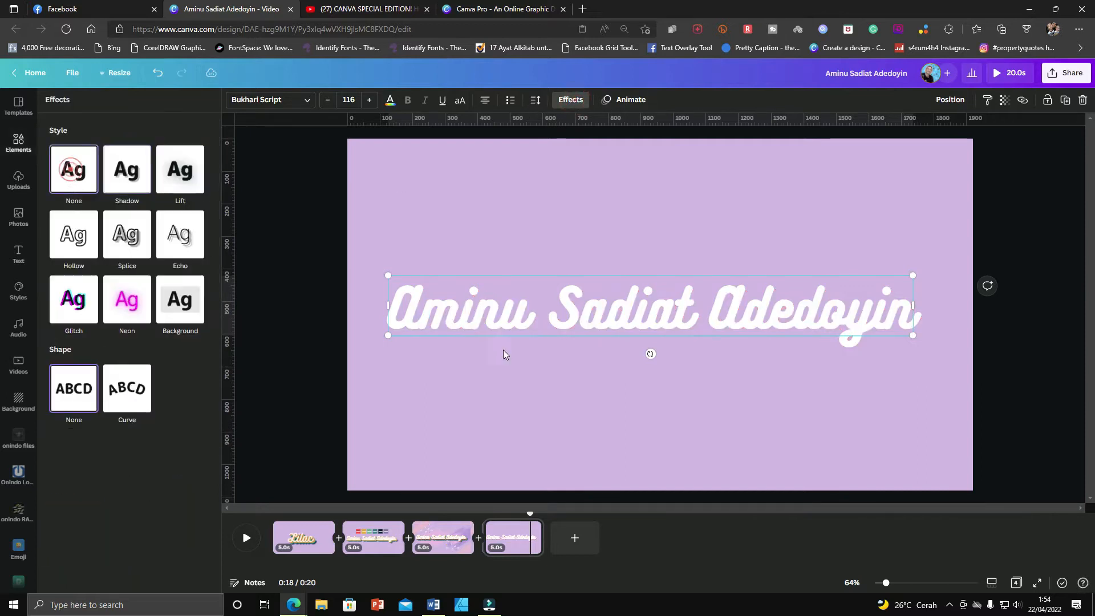
{"action": "left_click", "coordinate": [611, 412]}
Inspect the pasted text and the small leftover shape near its last letter.
{"action": "left_click", "coordinate": [628, 318]}
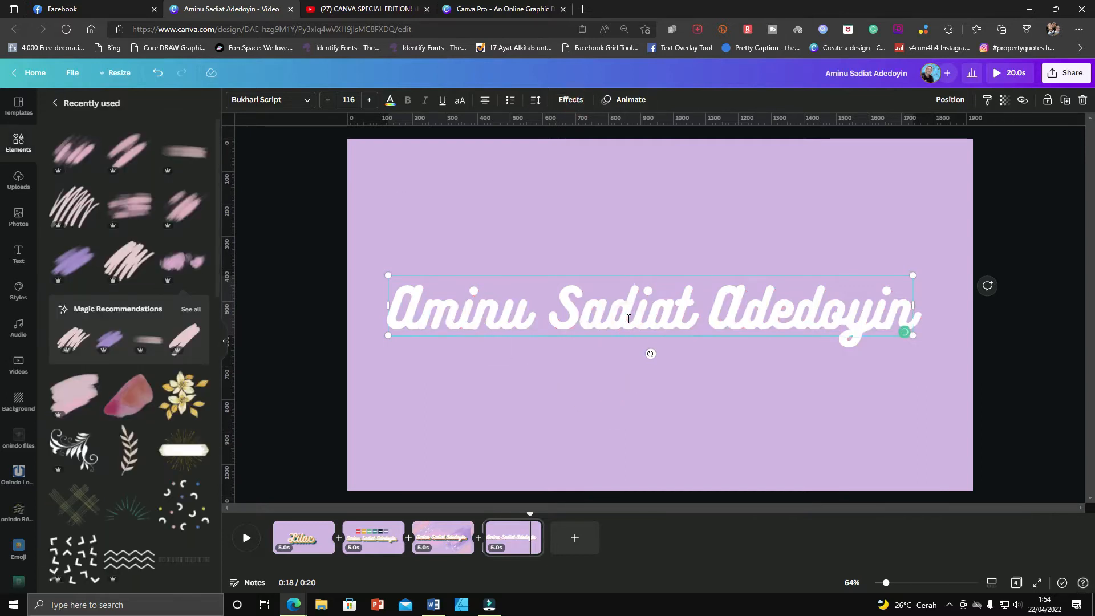
{"action": "left_click", "coordinate": [679, 320]}
{"action": "double_click", "coordinate": [519, 309]}
{"action": "left_click", "coordinate": [710, 302]}
{"action": "left_click", "coordinate": [625, 317]}
{"action": "left_click", "coordinate": [782, 366]}
{"action": "left_click", "coordinate": [797, 334]}
Apply the Shadow effect to the pasted text and open its shadow color options.
{"action": "left_click", "coordinate": [569, 102]}
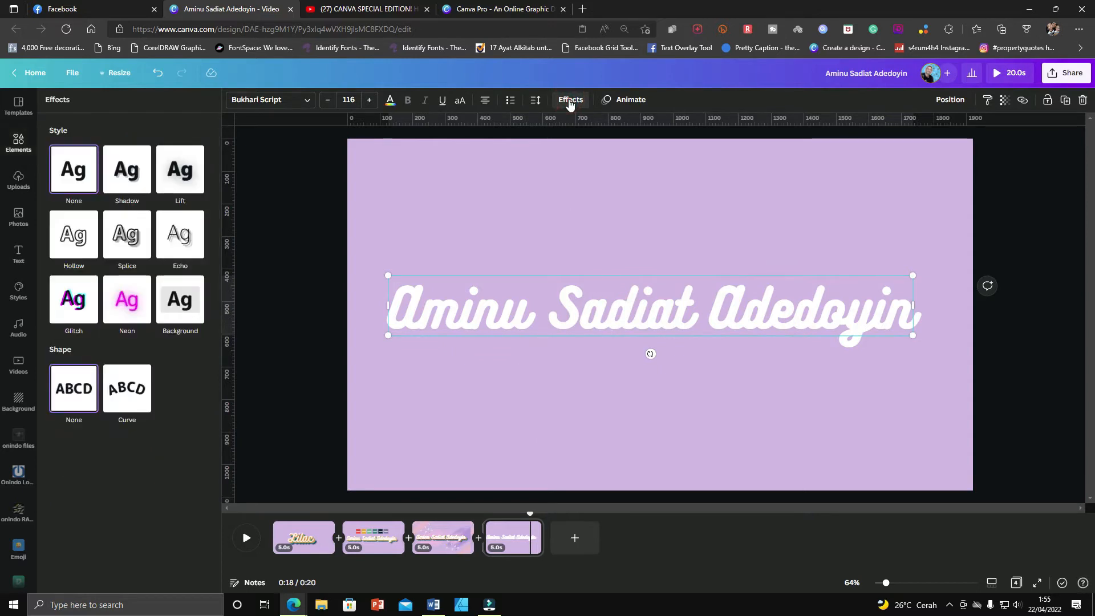
{"action": "left_click", "coordinate": [126, 184]}
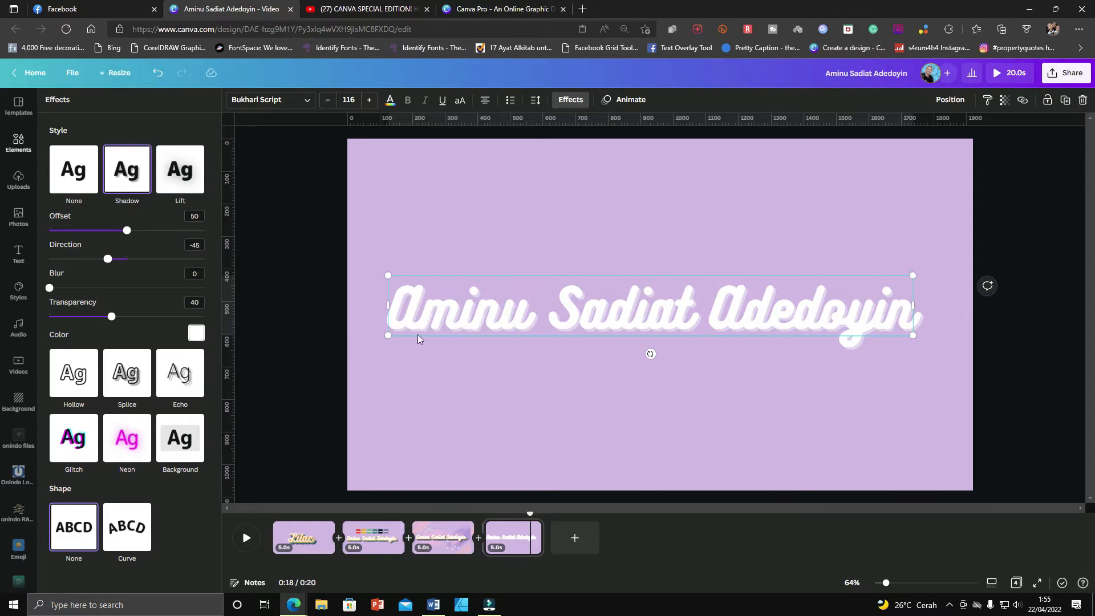
{"action": "left_click", "coordinate": [196, 334]}
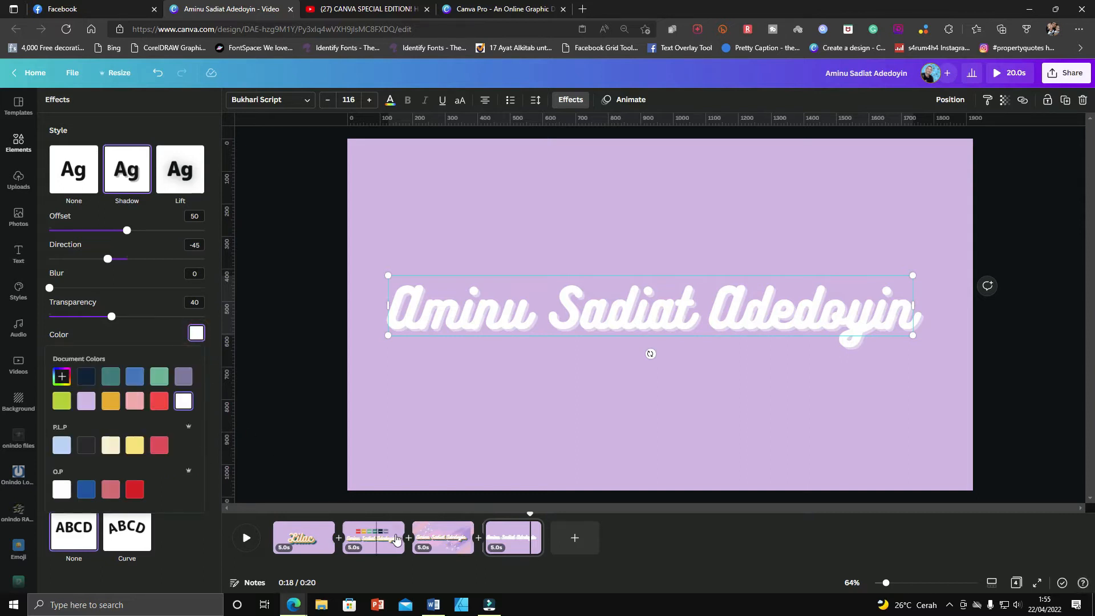
Compare the third page's text with the fourth page's shadowed text and its effect settings.
{"action": "left_click", "coordinate": [438, 542]}
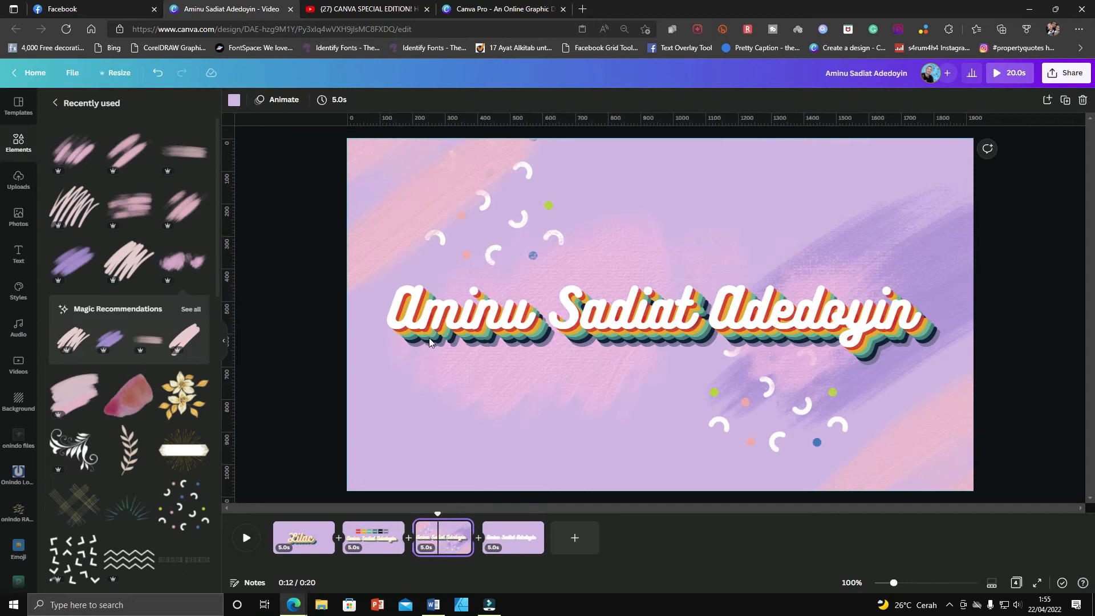
{"action": "left_click", "coordinate": [517, 539]}
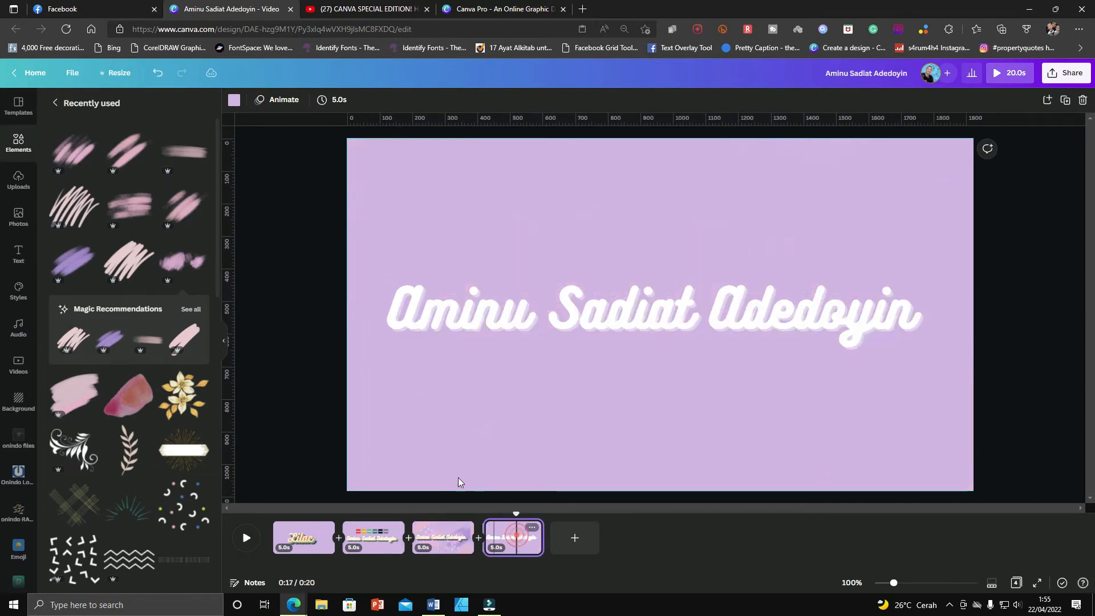
{"action": "left_click", "coordinate": [488, 296]}
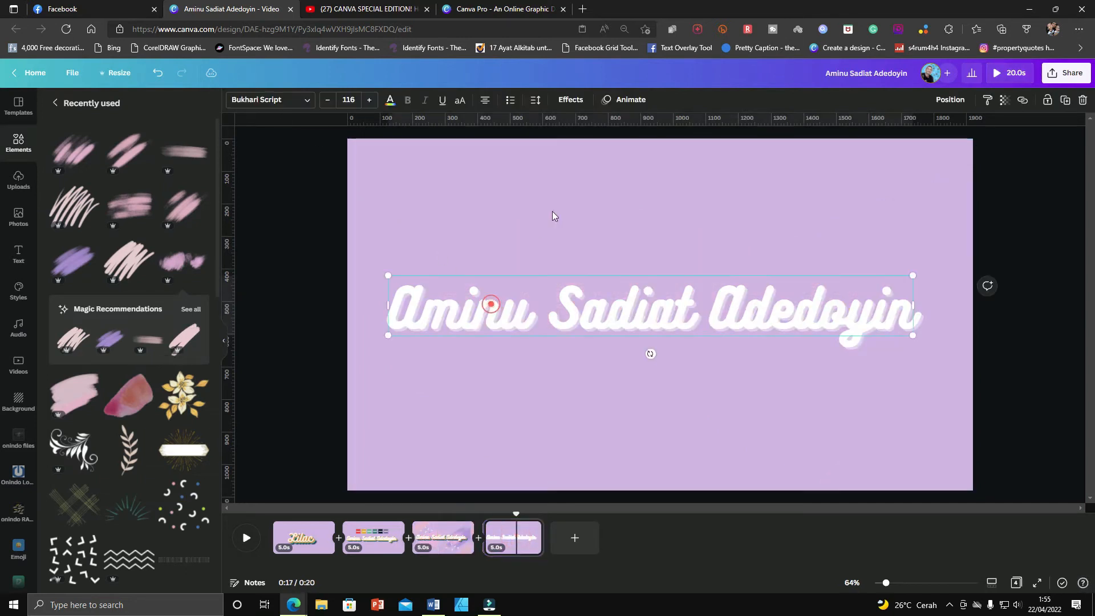
{"action": "left_click", "coordinate": [570, 100]}
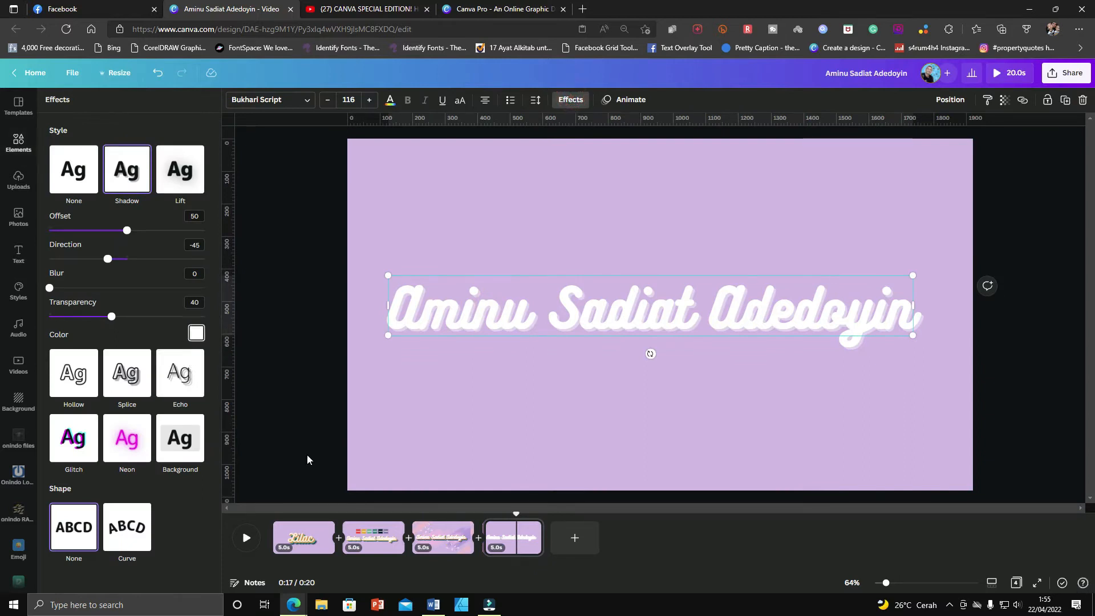
Copy the hex code #FF4242 from the red swatch on the second page.
{"action": "left_click", "coordinate": [380, 539]}
{"action": "left_click", "coordinate": [525, 251]}
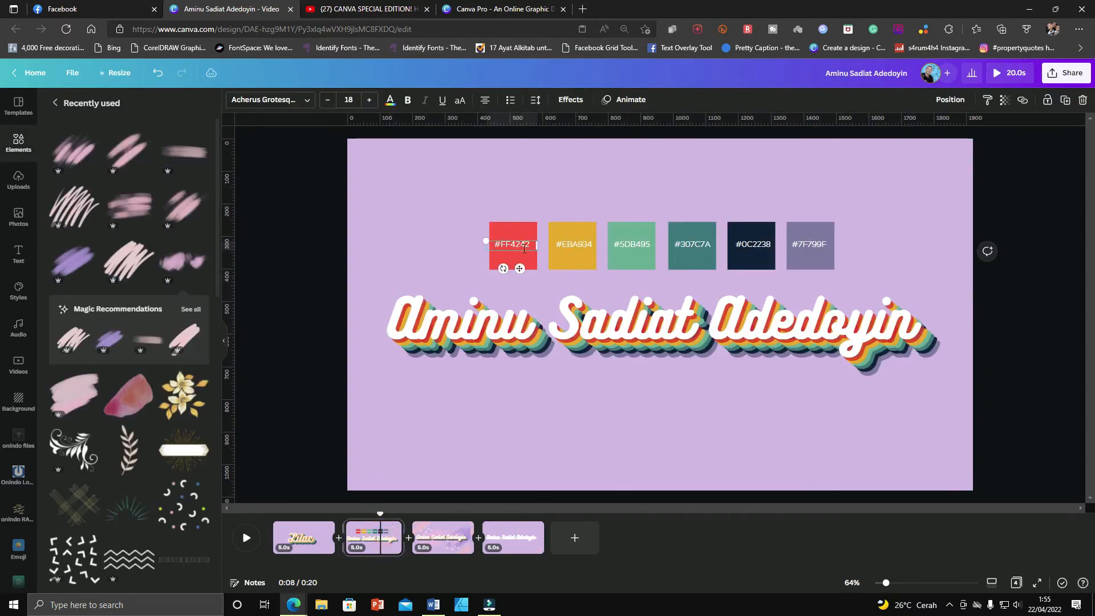
{"action": "double_click", "coordinate": [521, 244]}
{"action": "key", "text": "ctrl+c"}
{"action": "left_click", "coordinate": [510, 311]}
Set the fourth page text's shadow color to #FF4242 by pasting the copied code.
{"action": "left_click", "coordinate": [571, 99]}
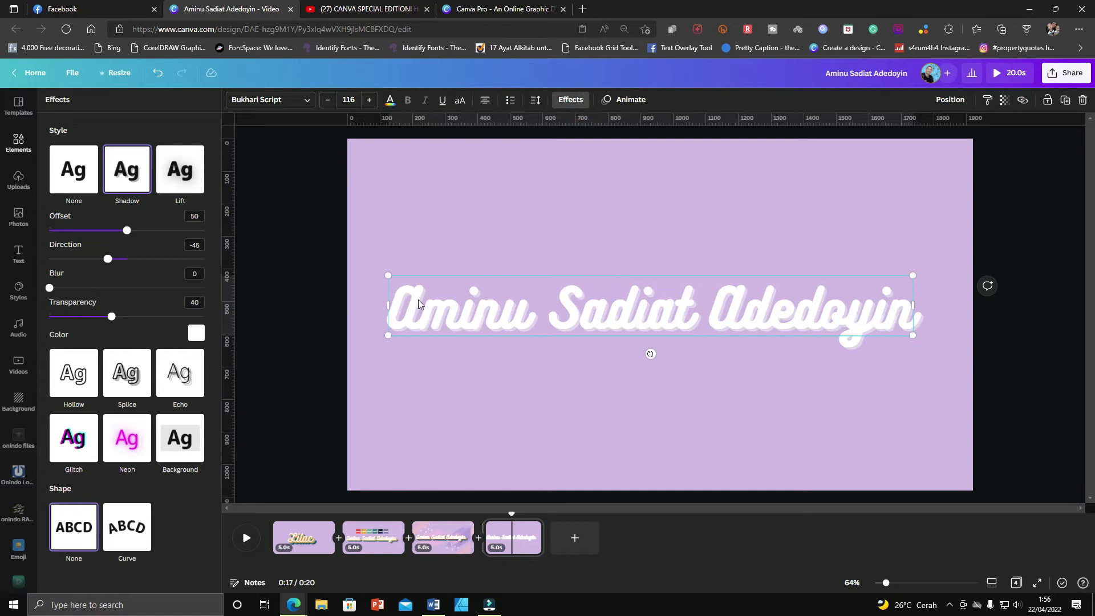
{"action": "left_click", "coordinate": [200, 336]}
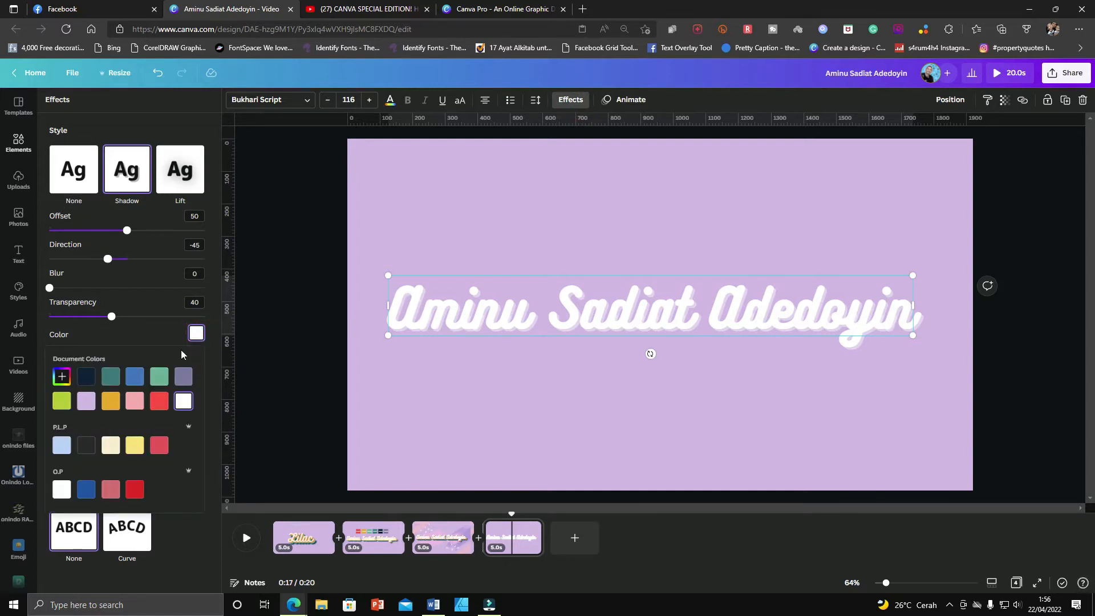
{"action": "left_click", "coordinate": [63, 378]}
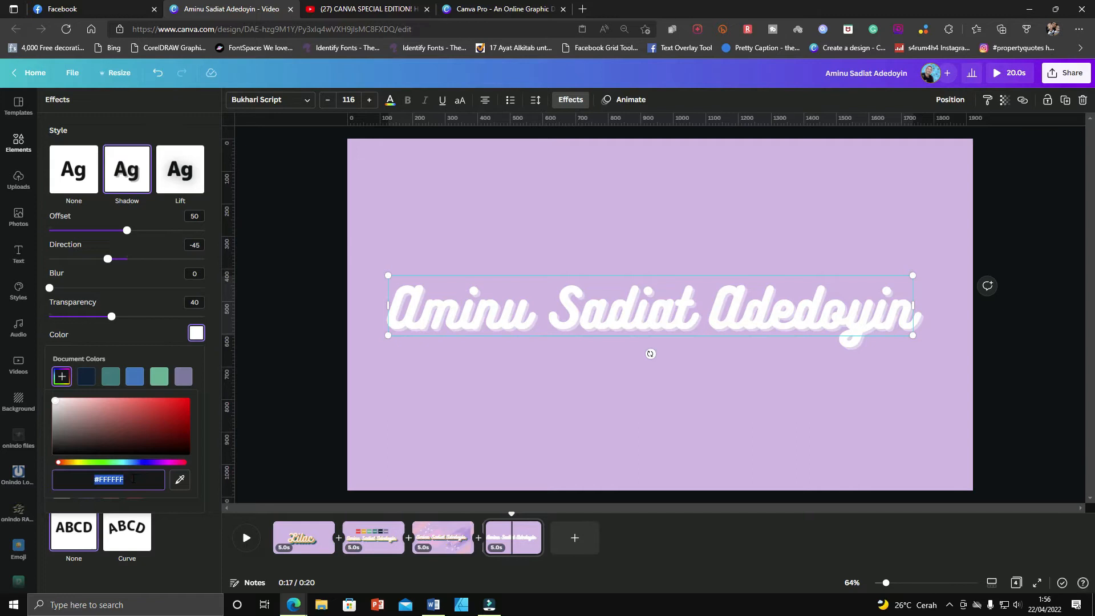
{"action": "key", "text": "ctrl+v"}
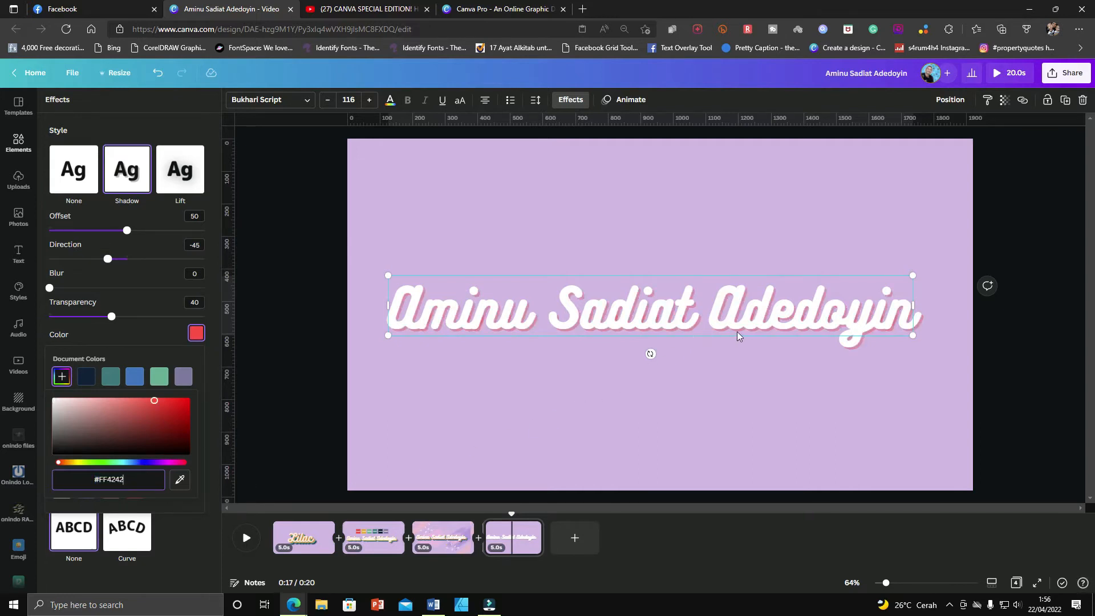
Set the shadow transparency to 100 and the offset to 5.
{"action": "mouse_move", "coordinate": [51, 288]}
{"action": "left_mouse_down"}
{"action": "mouse_move", "coordinate": [126, 288]}
{"action": "mouse_move", "coordinate": [50, 288]}
{"action": "left_mouse_up"}
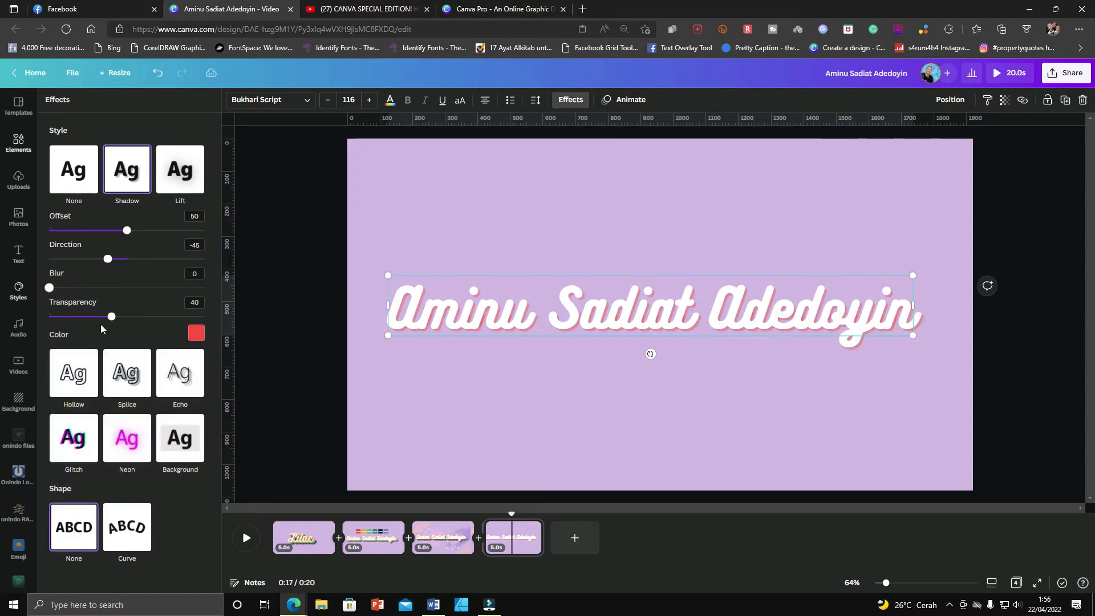
{"action": "left_click_drag", "start_coordinate": [111, 316], "coordinate": [231, 310]}
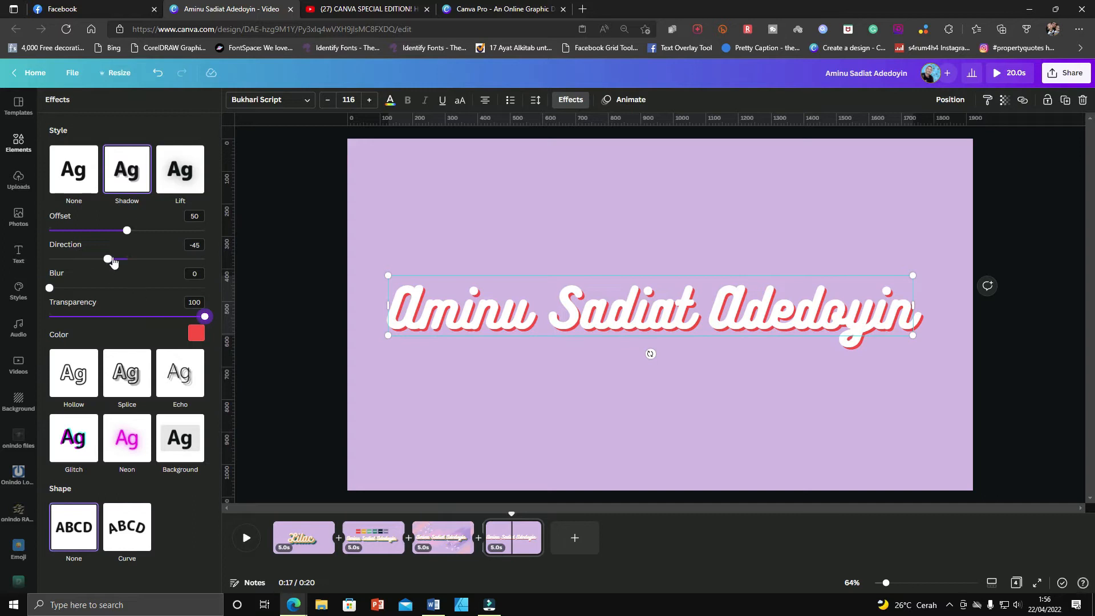
{"action": "left_click_drag", "start_coordinate": [111, 262], "coordinate": [160, 232]}
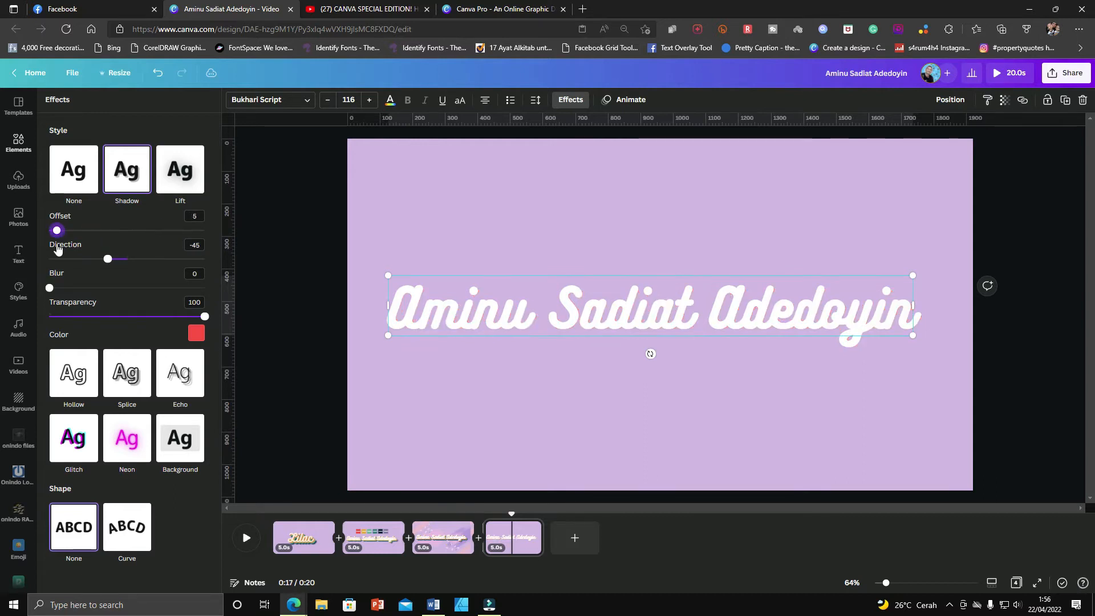
Set the shadow offset to 78 and the direction to -23, comparing with the first page's Lilac design.
{"action": "mouse_move", "coordinate": [107, 258]}
{"action": "left_mouse_down"}
{"action": "mouse_move", "coordinate": [206, 247]}
{"action": "mouse_move", "coordinate": [108, 260]}
{"action": "mouse_move", "coordinate": [117, 261]}
{"action": "left_mouse_up"}
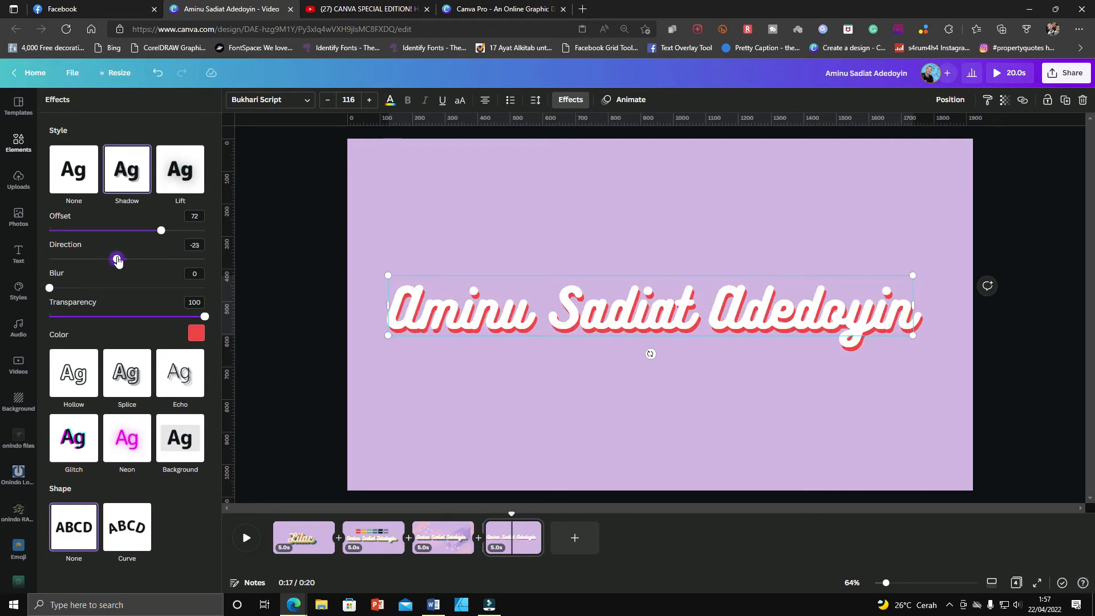
{"action": "left_click_drag", "start_coordinate": [162, 234], "coordinate": [171, 232]}
{"action": "left_click_drag", "start_coordinate": [118, 260], "coordinate": [118, 261]}
{"action": "left_click", "coordinate": [285, 532]}
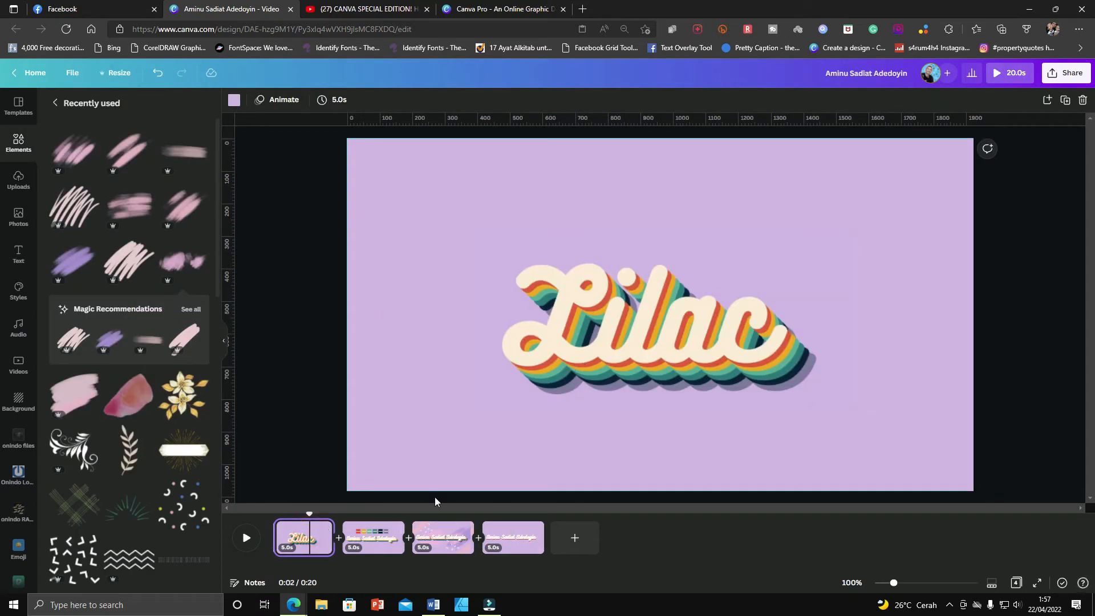
{"action": "left_click", "coordinate": [514, 533]}
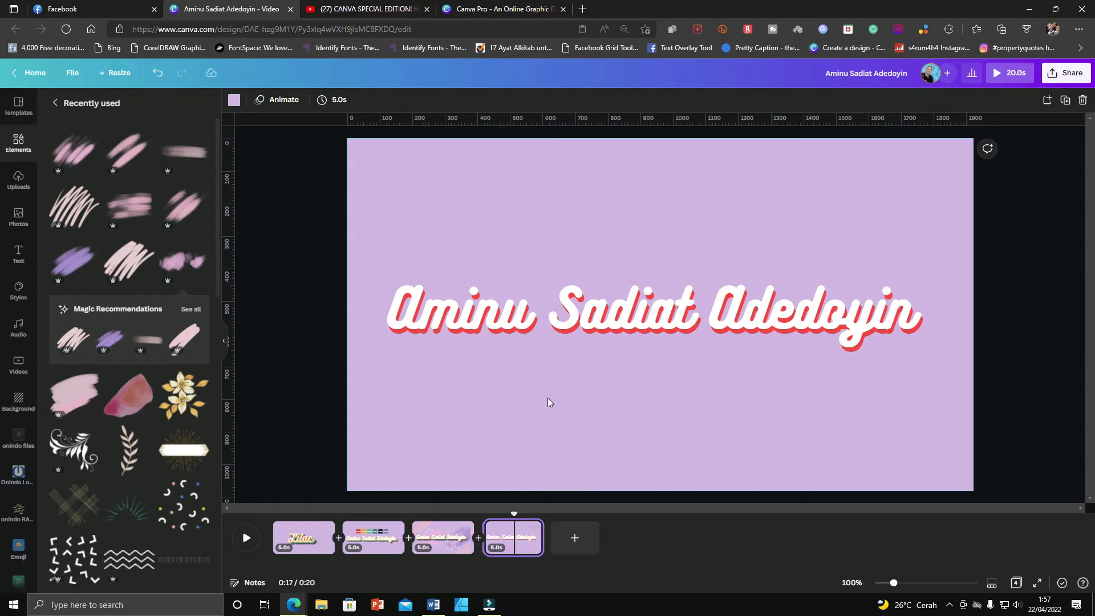
Move the name text up slightly, duplicate it, and drag the copy below the original.
{"action": "left_click", "coordinate": [615, 324]}
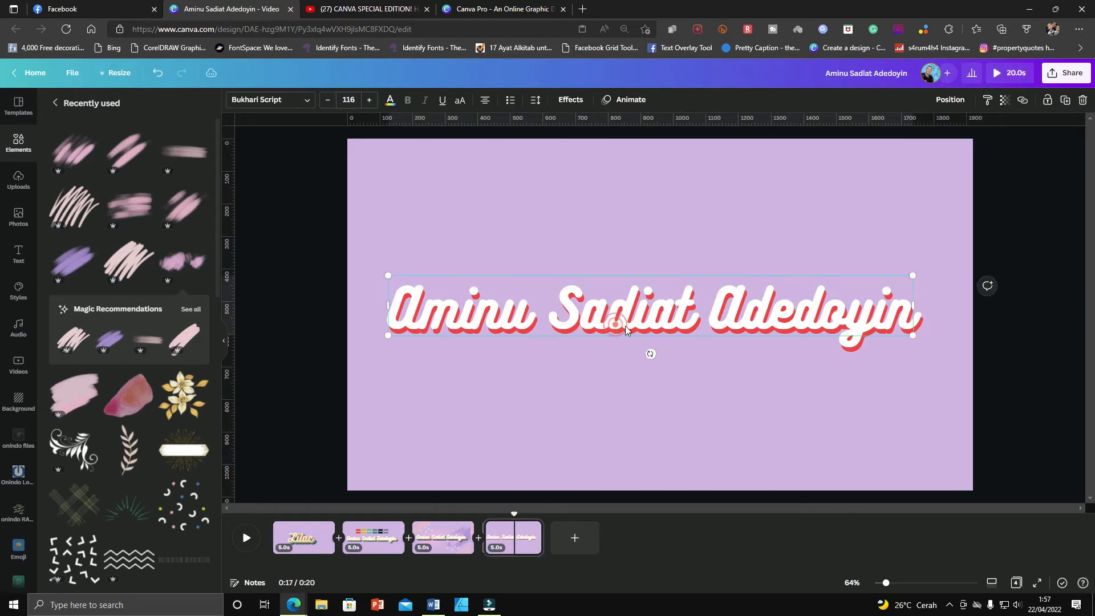
{"action": "left_click_drag", "start_coordinate": [625, 327], "coordinate": [635, 312]}
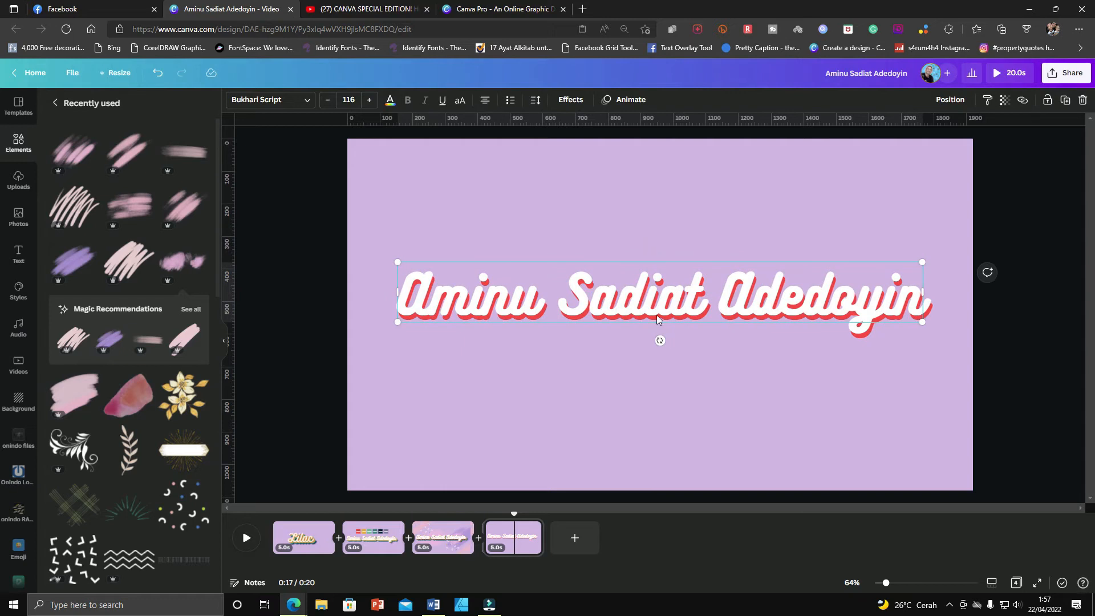
{"action": "key", "text": "ctrl+d"}
{"action": "left_click_drag", "start_coordinate": [656, 315], "coordinate": [651, 369]}
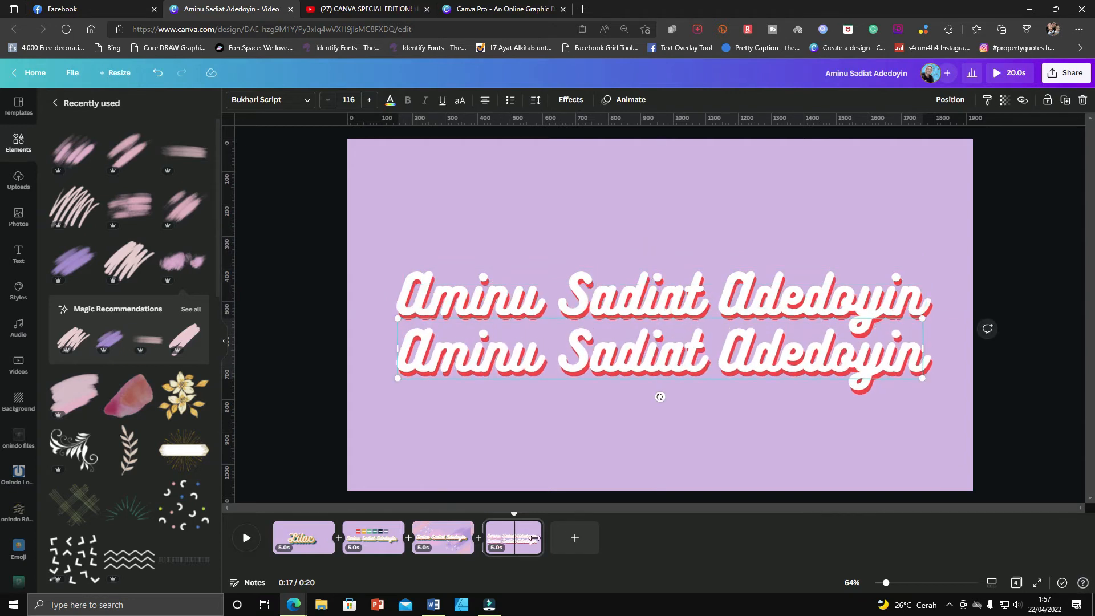
Copy the hex code #EBA934 from the yellow swatch on the second page.
{"action": "left_click", "coordinate": [384, 533]}
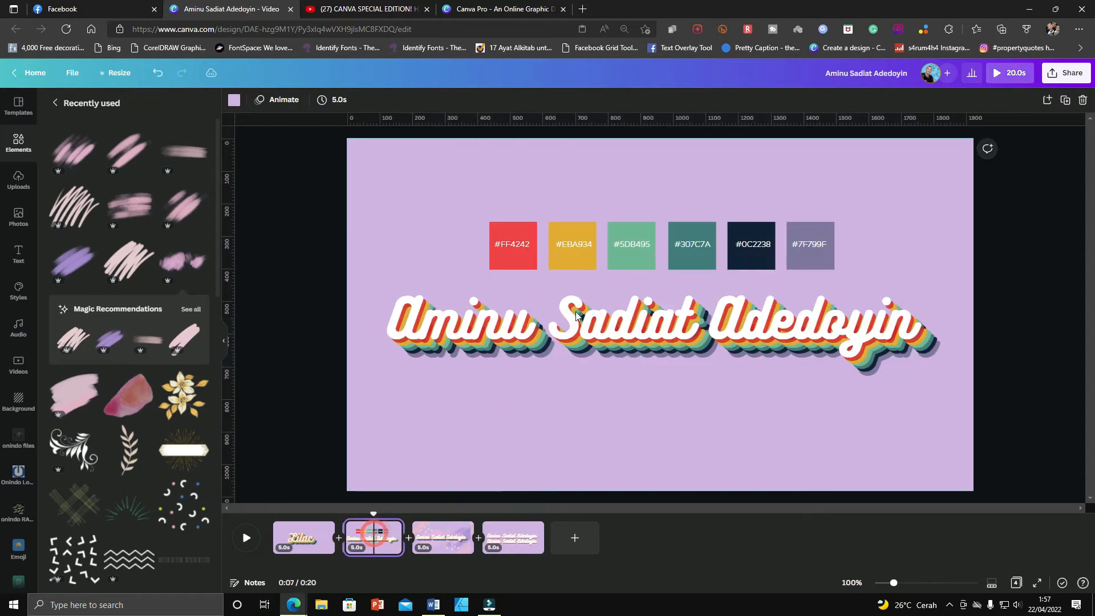
{"action": "left_click", "coordinate": [639, 250]}
{"action": "left_click", "coordinate": [570, 245]}
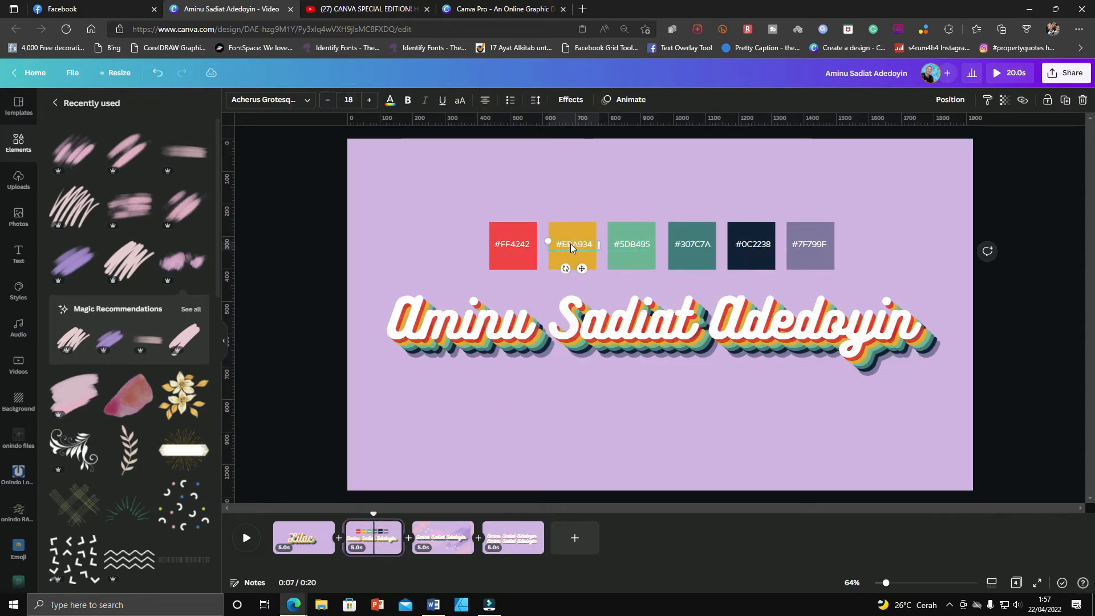
{"action": "left_click", "coordinate": [571, 244]}
{"action": "triple_click", "coordinate": [571, 244]}
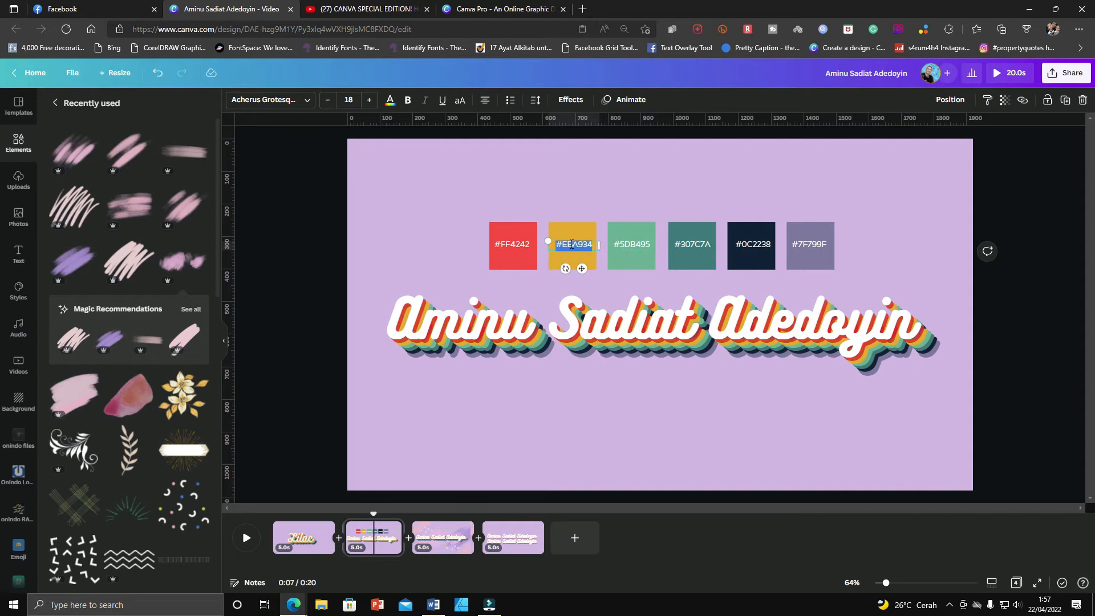
Set the lower copy's text color to #EBA934 on the fourth page by pasting the copied code.
{"action": "left_click", "coordinate": [510, 537]}
{"action": "left_click", "coordinate": [575, 351]}
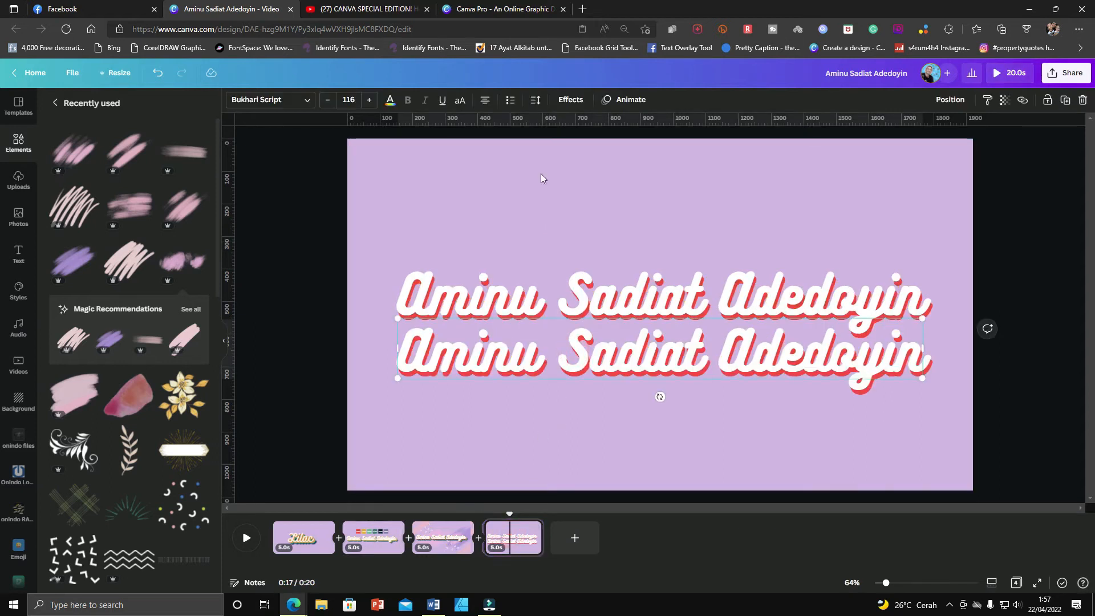
{"action": "left_click", "coordinate": [390, 101]}
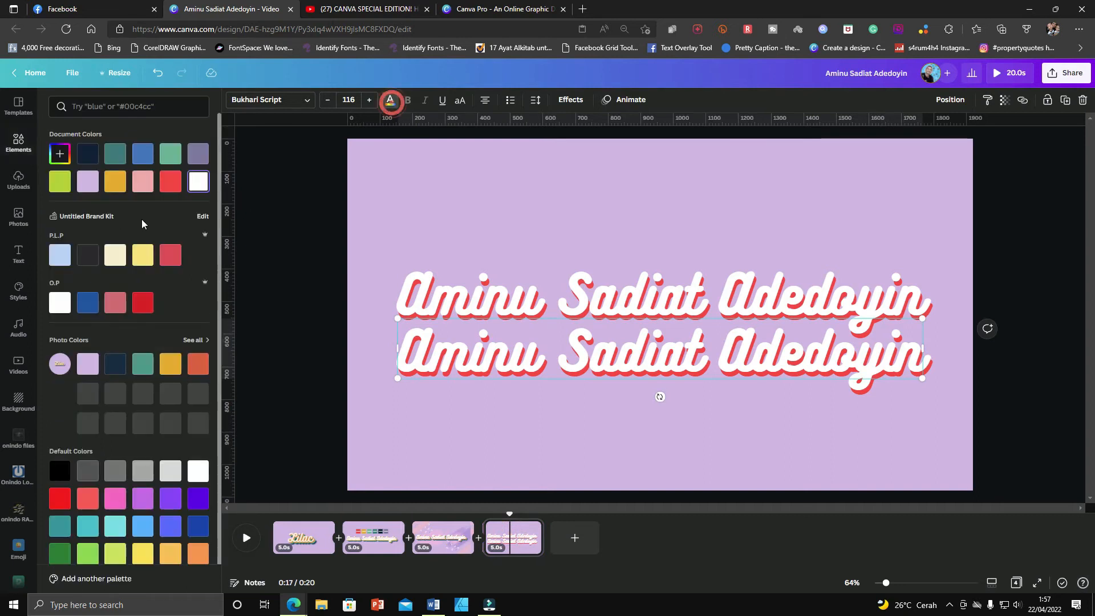
{"action": "left_click", "coordinate": [60, 154]}
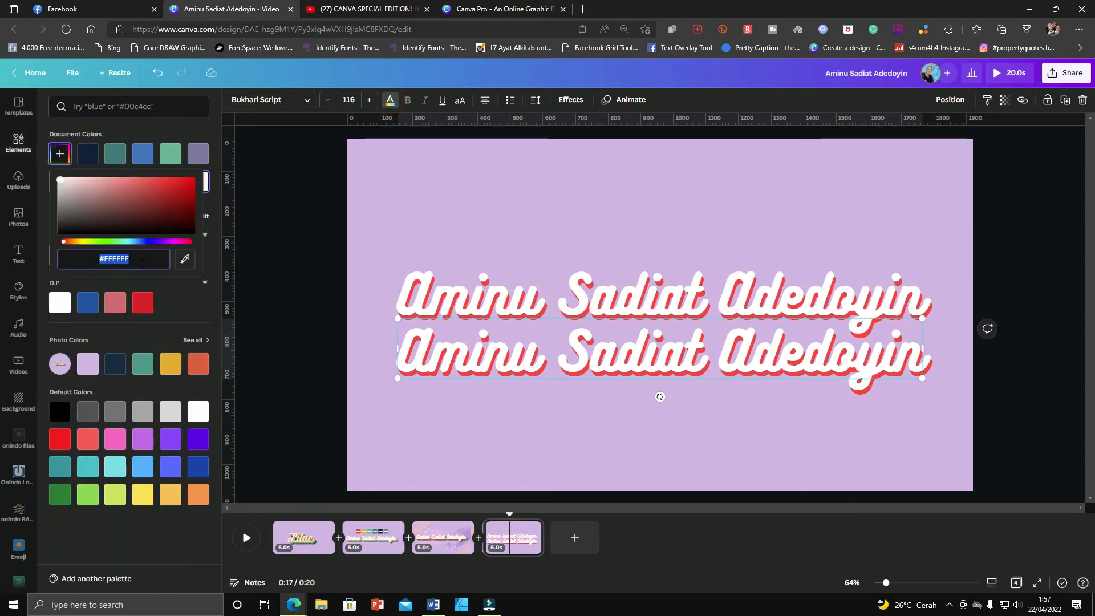
{"action": "key", "text": "ctrl+v"}
{"action": "left_click", "coordinate": [478, 408]}
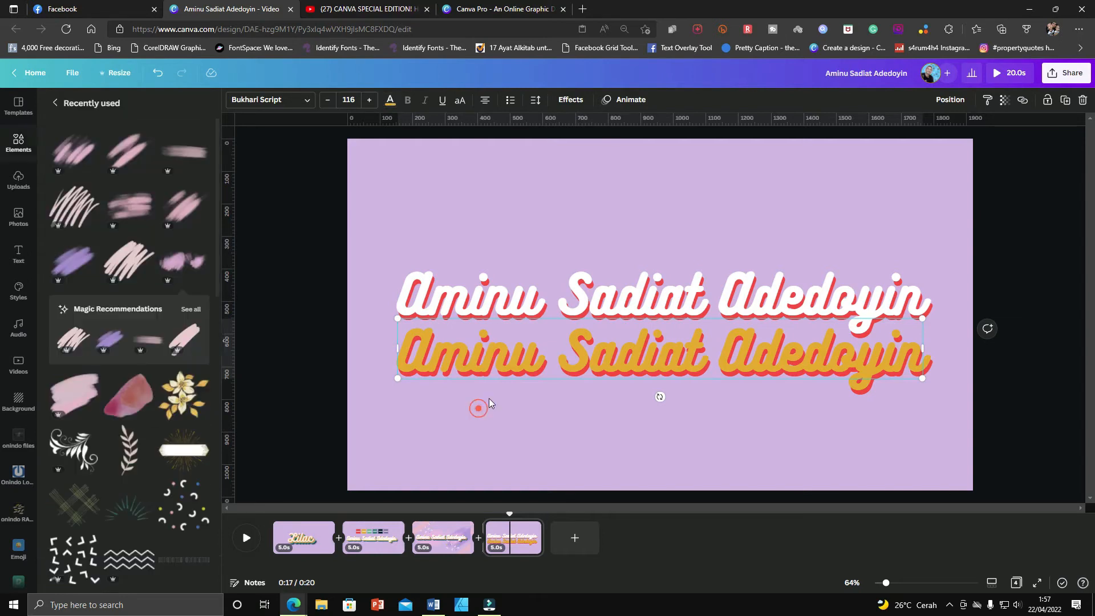
{"action": "left_click", "coordinate": [501, 368]}
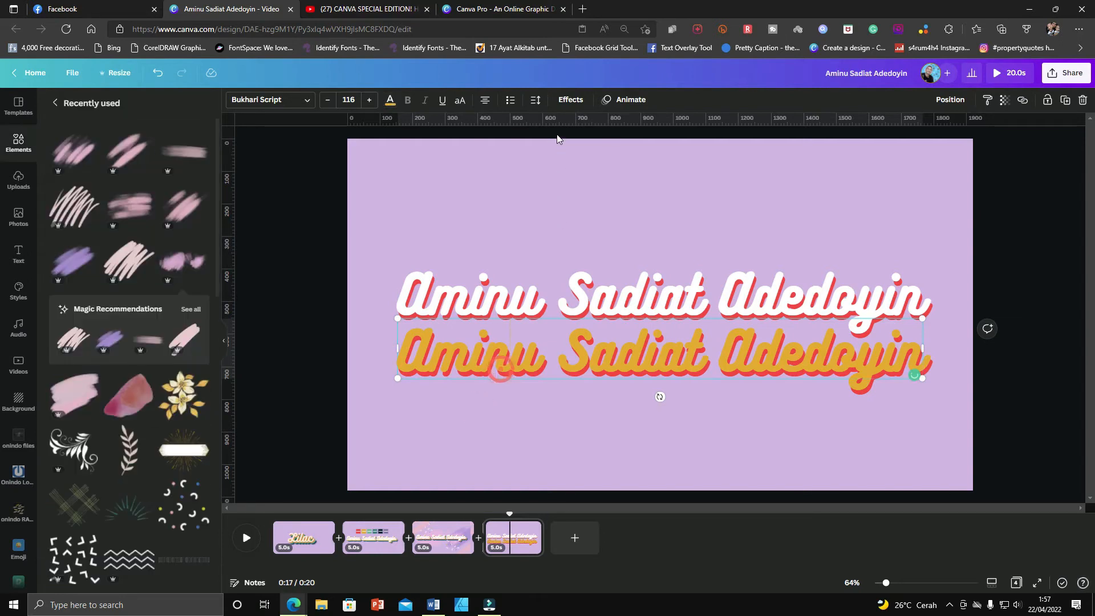
{"action": "left_click", "coordinate": [571, 101]}
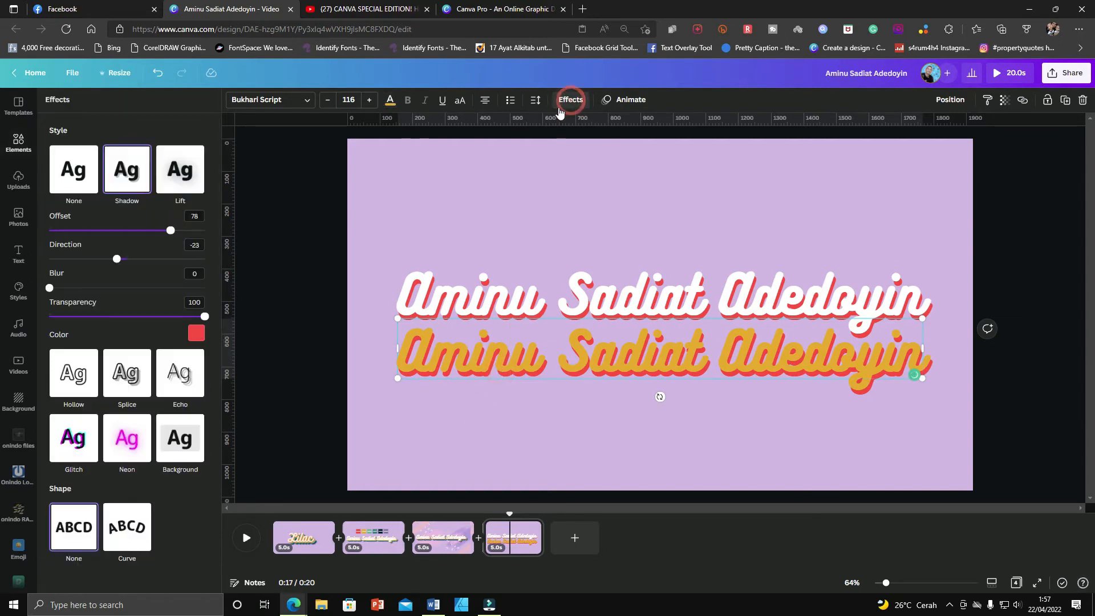
{"action": "left_click", "coordinate": [201, 337]}
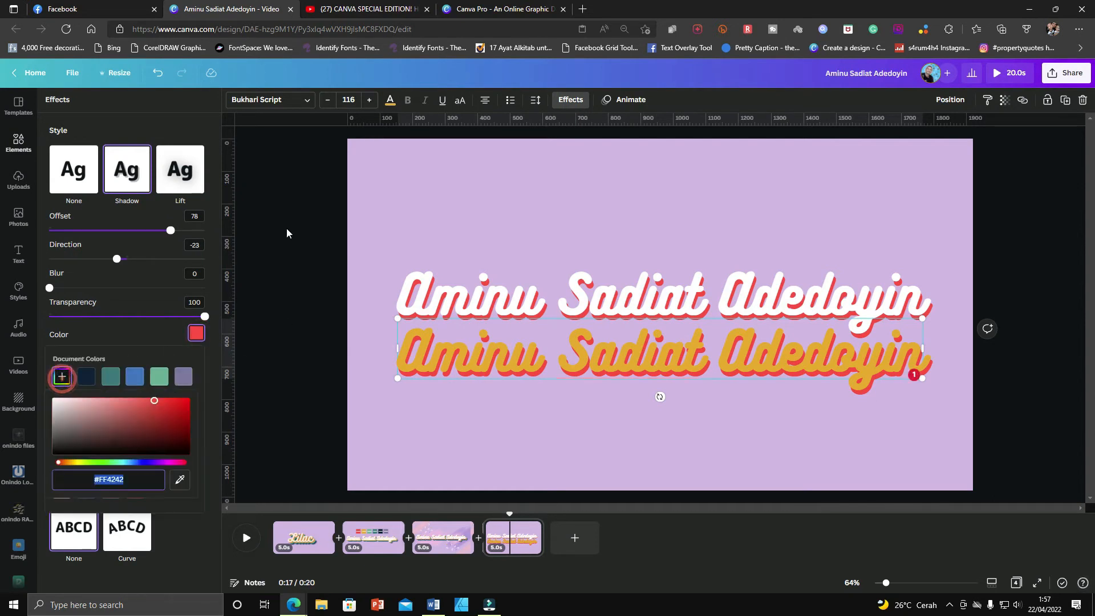
Copy the hex code #5DB495 from the green swatch on the second page.
{"action": "left_click", "coordinate": [375, 536]}
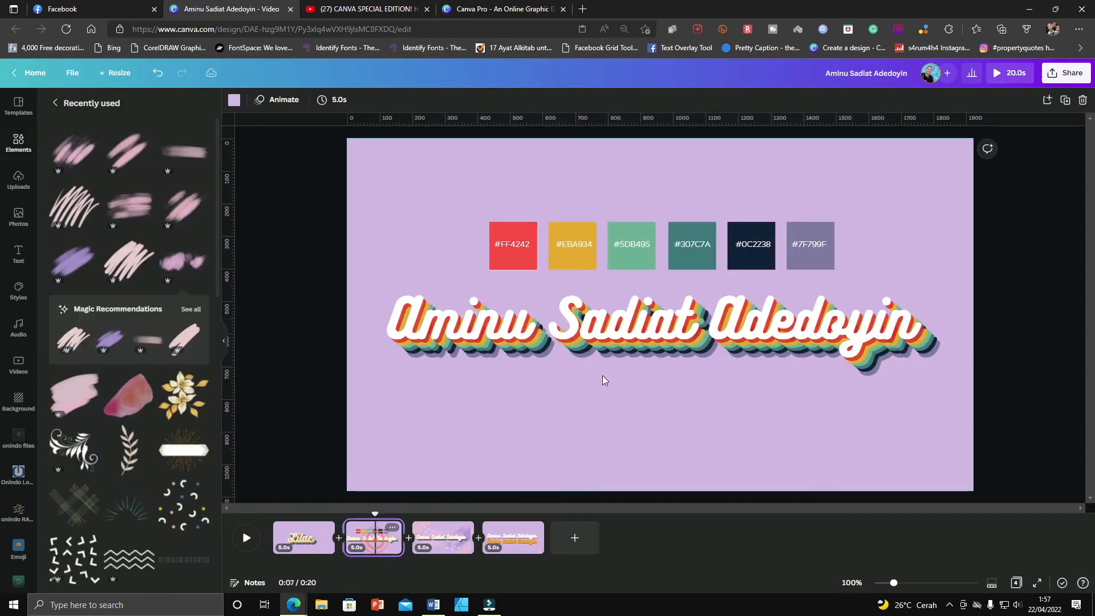
{"action": "left_click", "coordinate": [632, 251]}
{"action": "left_click", "coordinate": [632, 245]}
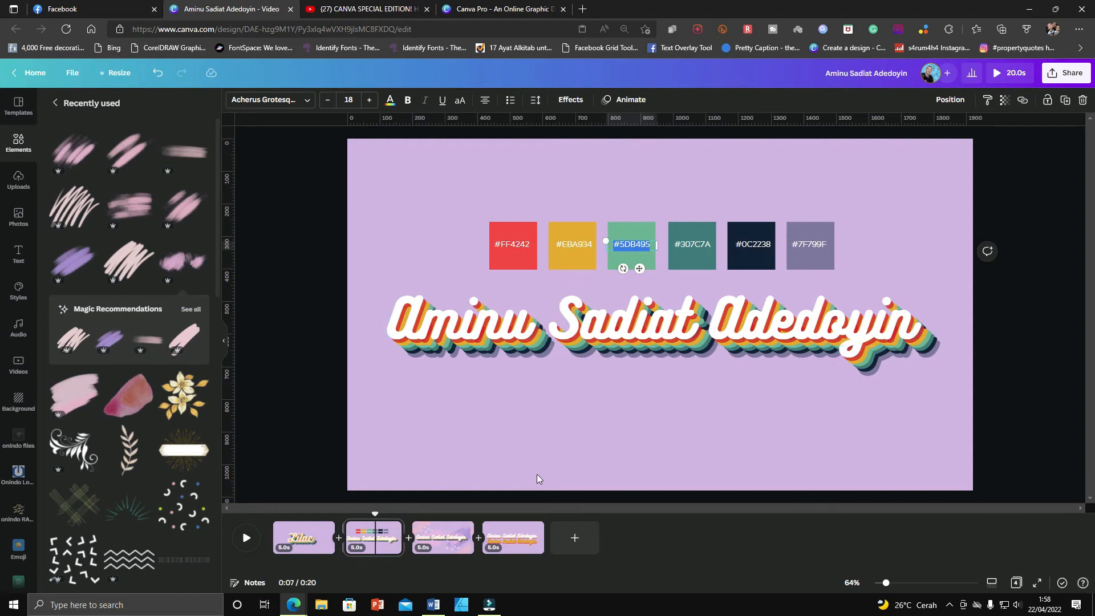
Set the yellow copy's shadow color to the green #5DB495 document color.
{"action": "left_click", "coordinate": [524, 538]}
{"action": "left_click", "coordinate": [639, 360]}
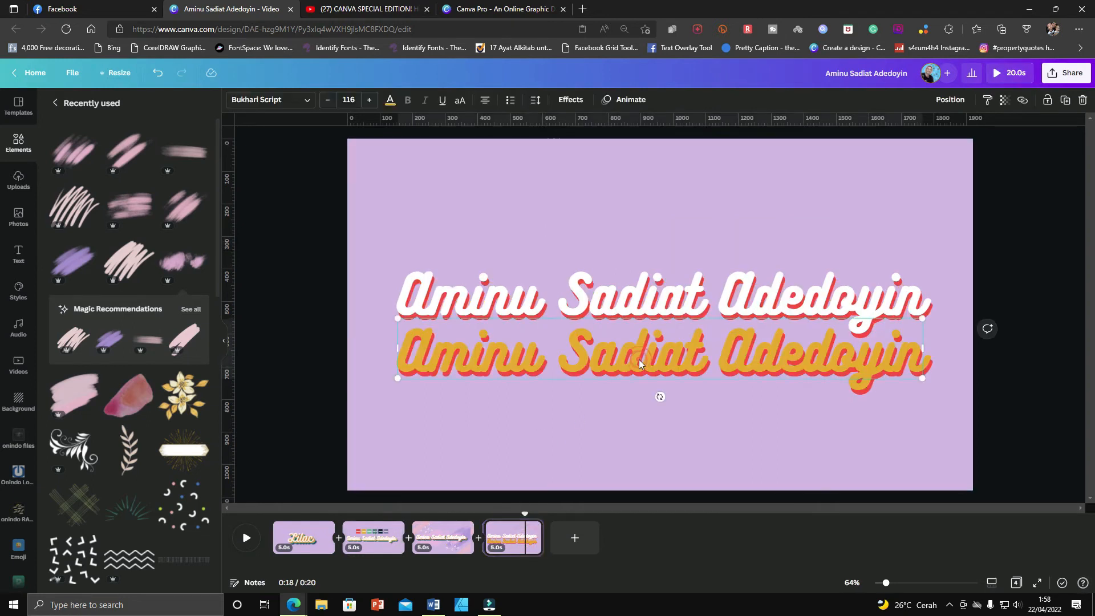
{"action": "left_click", "coordinate": [571, 100]}
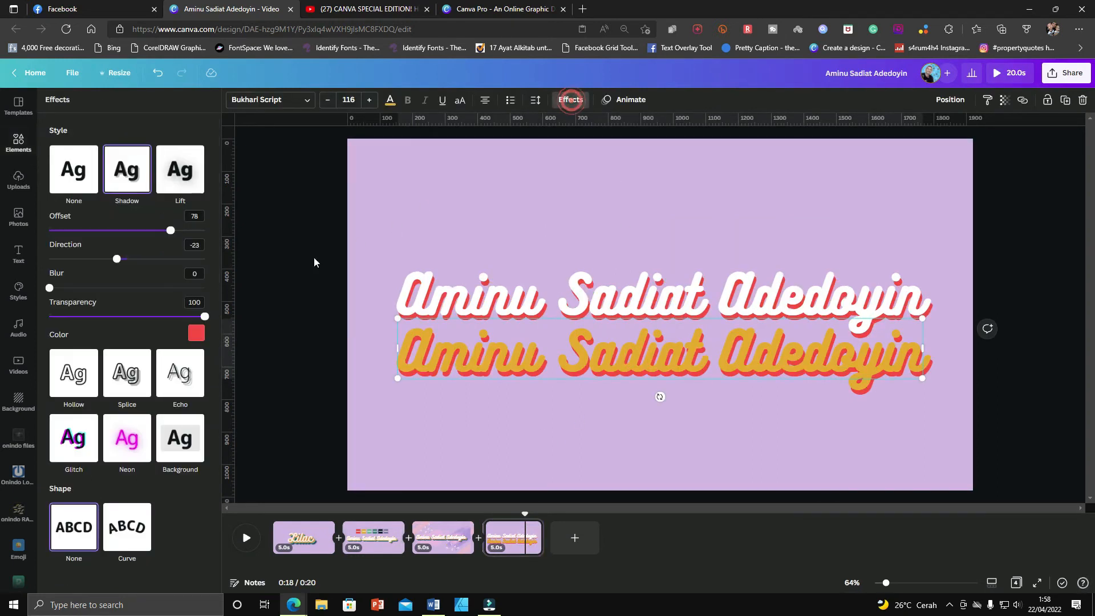
{"action": "left_click", "coordinate": [195, 337]}
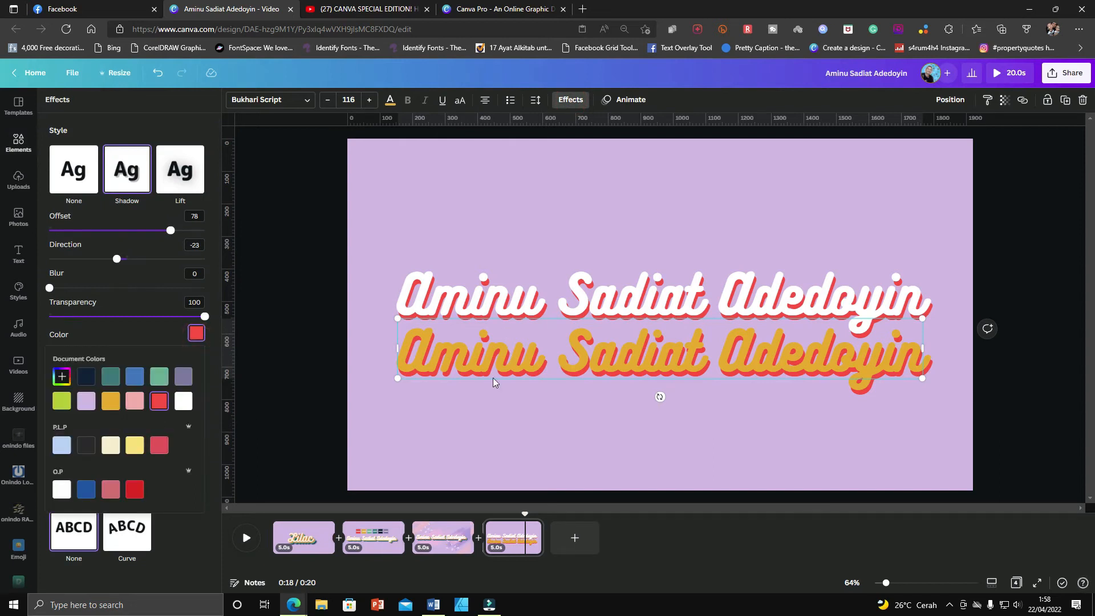
{"action": "left_click", "coordinate": [62, 377]}
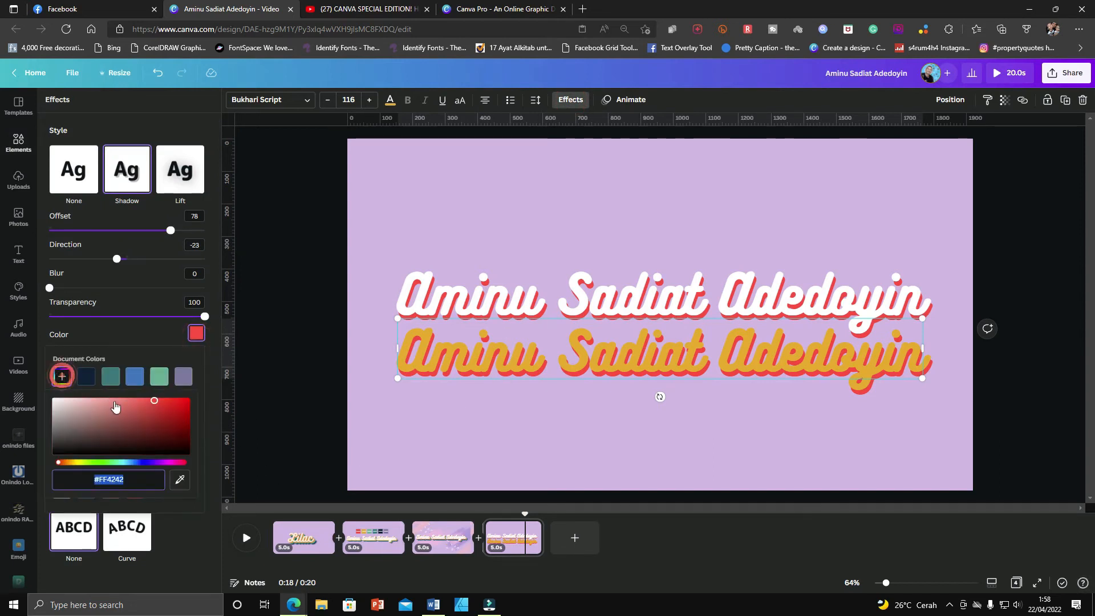
{"action": "left_click", "coordinate": [159, 376]}
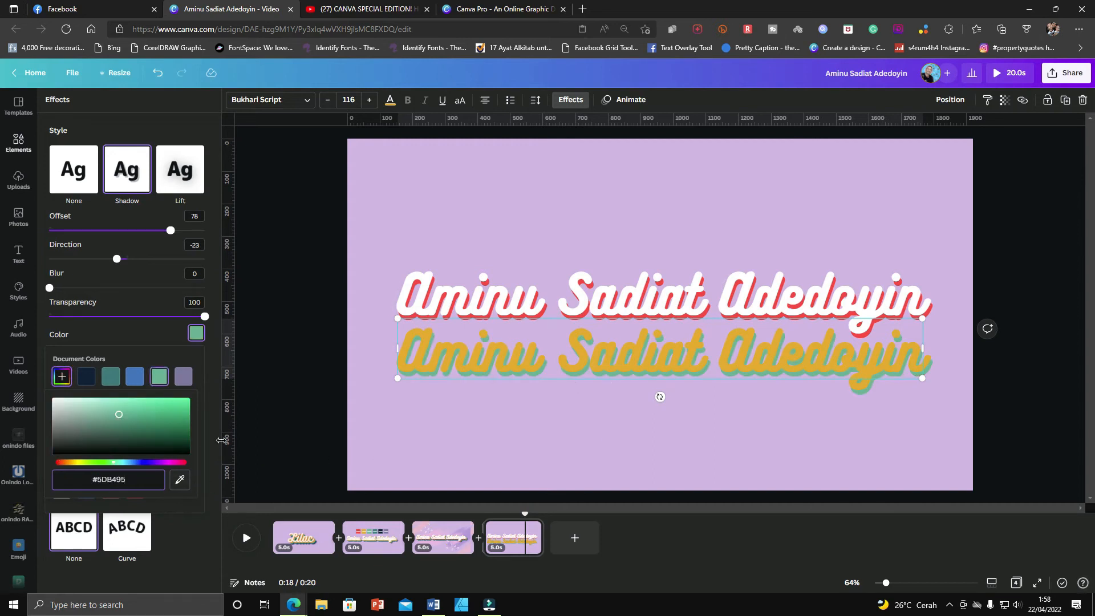
Move the yellow copy onto the original name text and send it backward behind it.
{"action": "left_click_drag", "start_coordinate": [684, 371], "coordinate": [683, 335]}
{"action": "left_click", "coordinate": [963, 101]}
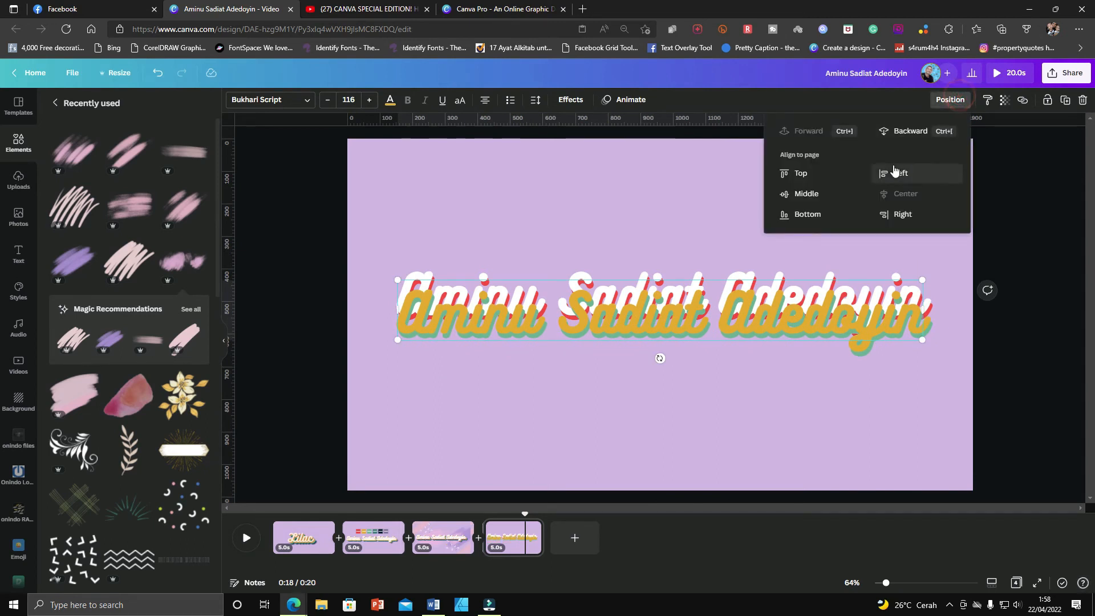
{"action": "left_click", "coordinate": [910, 131]}
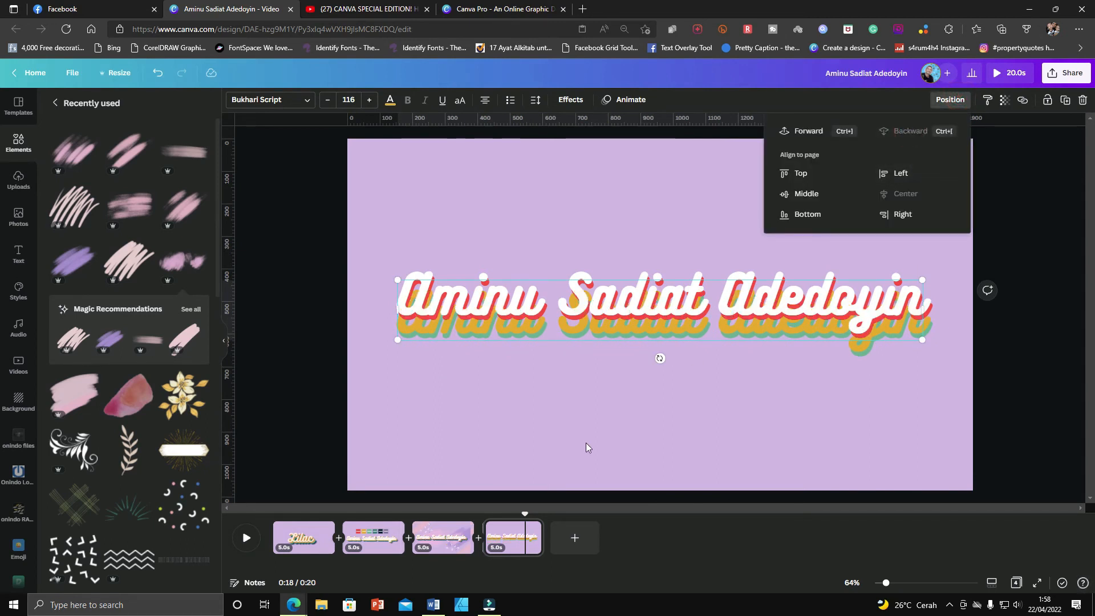
{"action": "left_click", "coordinate": [672, 406]}
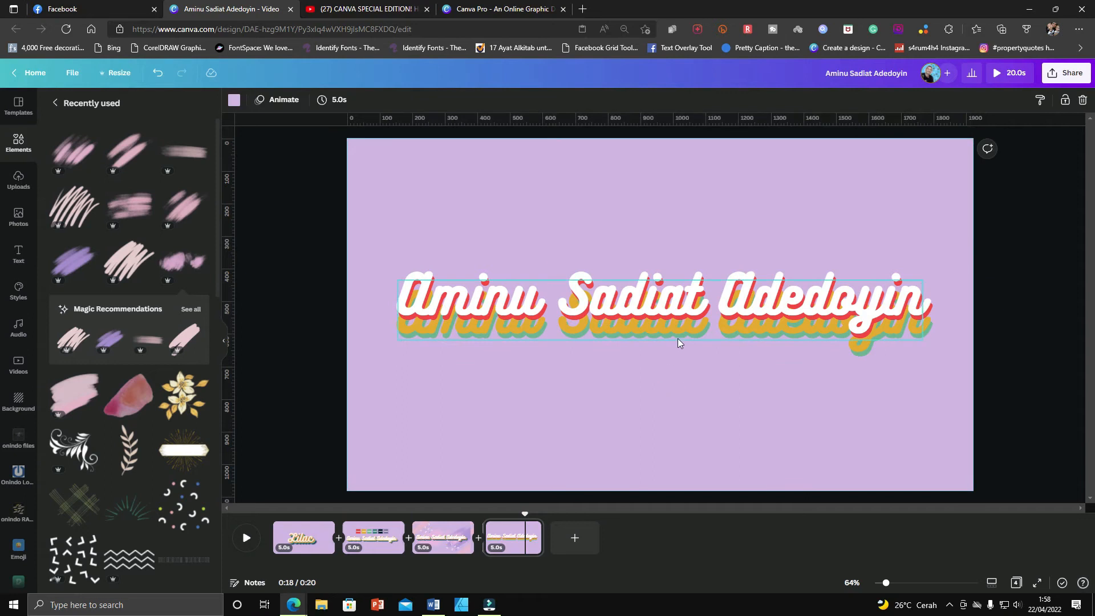
Nudge the yellow layer up six steps and right three steps to sit beneath the white text.
{"action": "left_click", "coordinate": [678, 338]}
{"action": "key", "text": "Up"}
{"action": "key", "text": "Up"}
{"action": "key", "text": "Up"}
{"action": "key", "text": "Up"}
{"action": "key", "text": "Up"}
{"action": "key", "text": "Up"}
{"action": "key", "text": "Up"}
{"action": "key", "text": "Up"}
{"action": "key", "text": "Up"}
{"action": "key", "text": "Up"}
{"action": "key", "text": "Up"}
{"action": "key", "text": "Up"}
{"action": "key", "text": "Up"}
{"action": "key", "text": "Up"}
{"action": "key", "text": "Up"}
{"action": "key", "text": "Up"}
{"action": "key", "text": "Up"}
{"action": "key", "text": "Up"}
{"action": "key", "text": "Up"}
{"action": "key", "text": "Up"}
{"action": "key", "text": "Up"}
{"action": "key", "text": "Up"}
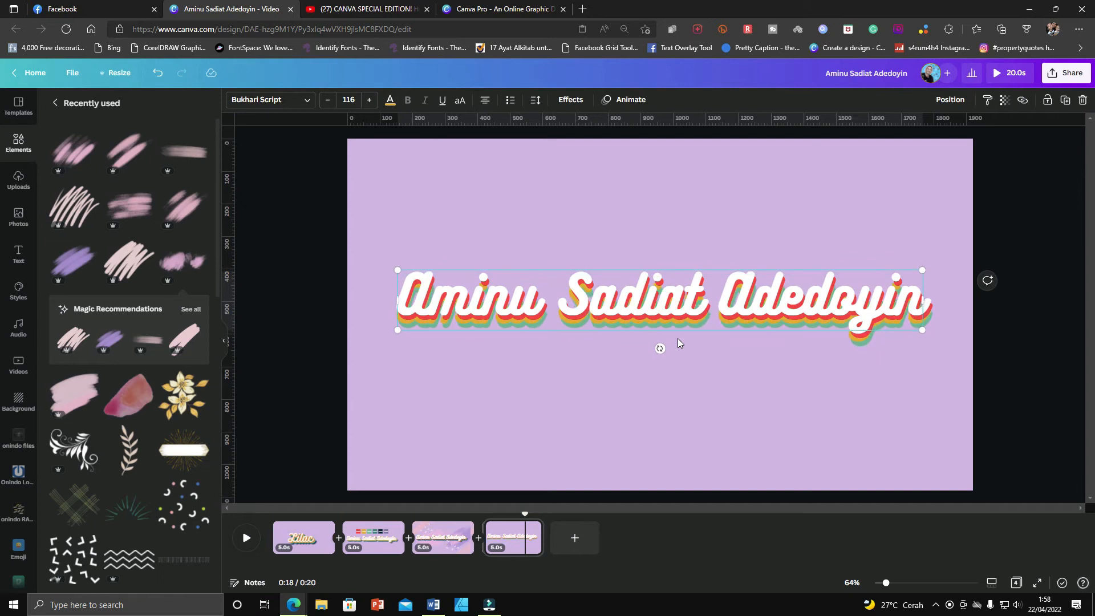
{"action": "key", "text": "Right"}
{"action": "key", "text": "Right"}
{"action": "key", "text": "Right"}
{"action": "key", "text": "Right"}
{"action": "key", "text": "Right"}
{"action": "key", "text": "Right"}
{"action": "key", "text": "Right"}
{"action": "key", "text": "Right"}
{"action": "key", "text": "Right"}
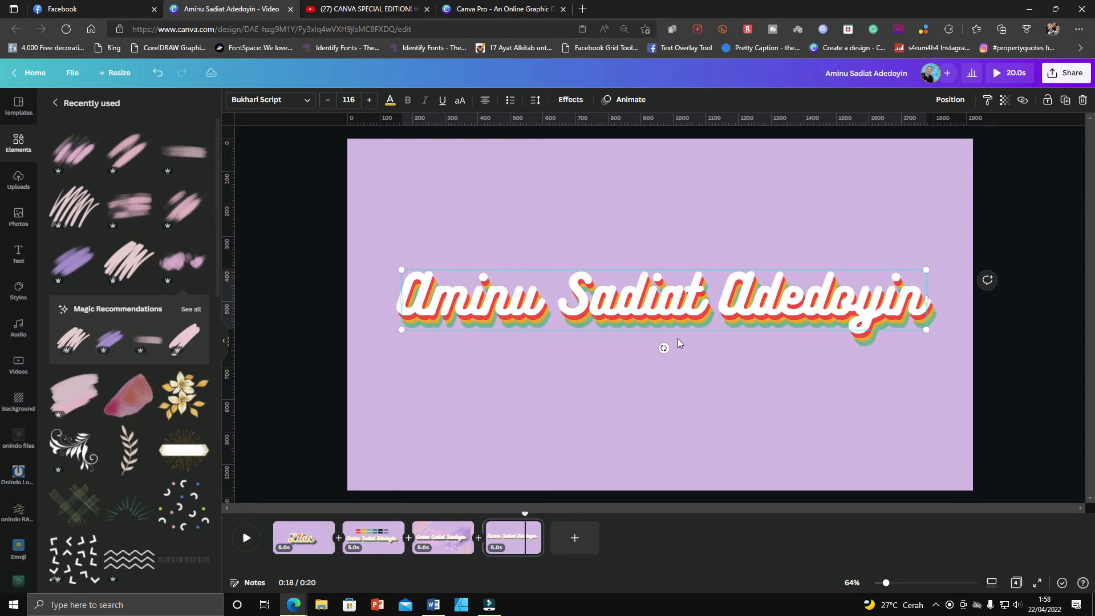
Duplicate the white name text and drag the copy below the stacked layers.
{"action": "left_click", "coordinate": [644, 282]}
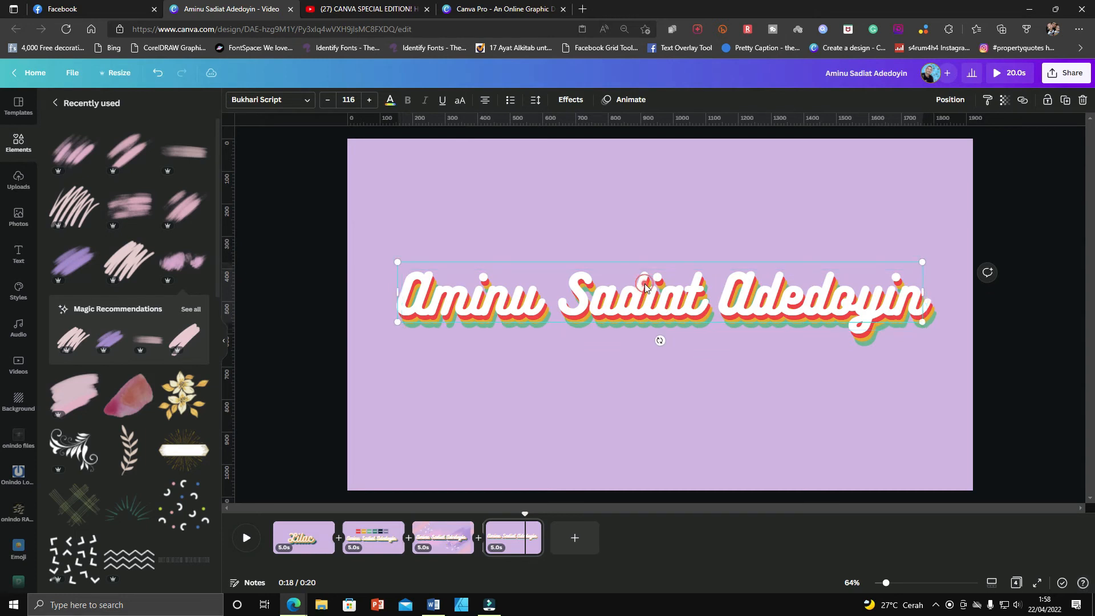
{"action": "key", "text": "ctrl+d"}
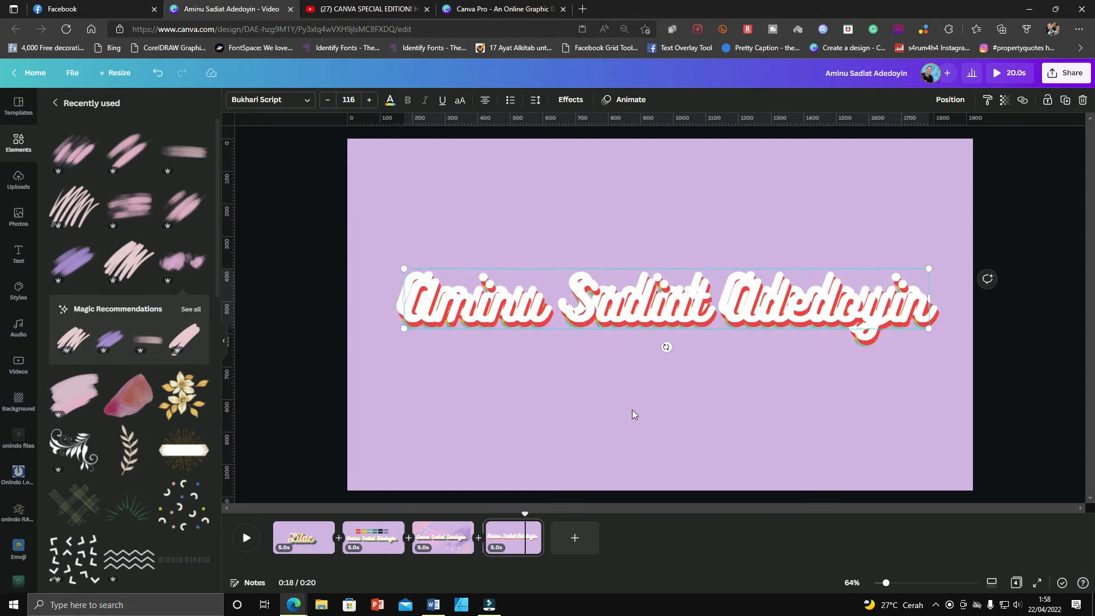
{"action": "left_click_drag", "start_coordinate": [646, 310], "coordinate": [647, 390]}
{"action": "left_click", "coordinate": [731, 432]}
{"action": "left_click", "coordinate": [670, 398]}
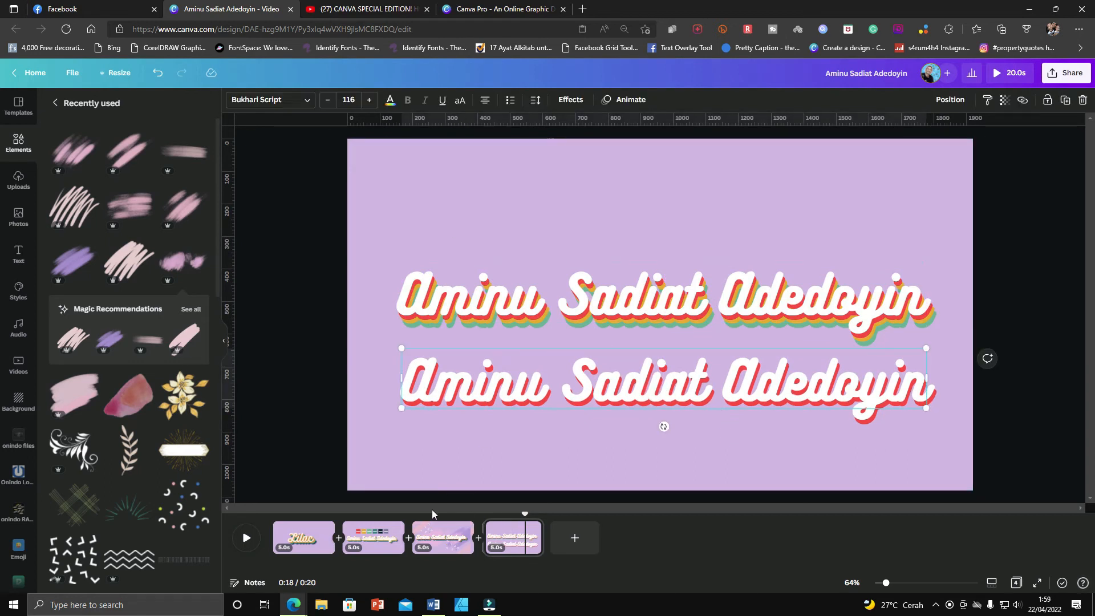
Copy the hex code #307C7A from the teal swatch on the second page and return to the fourth page.
{"action": "left_click", "coordinate": [362, 541]}
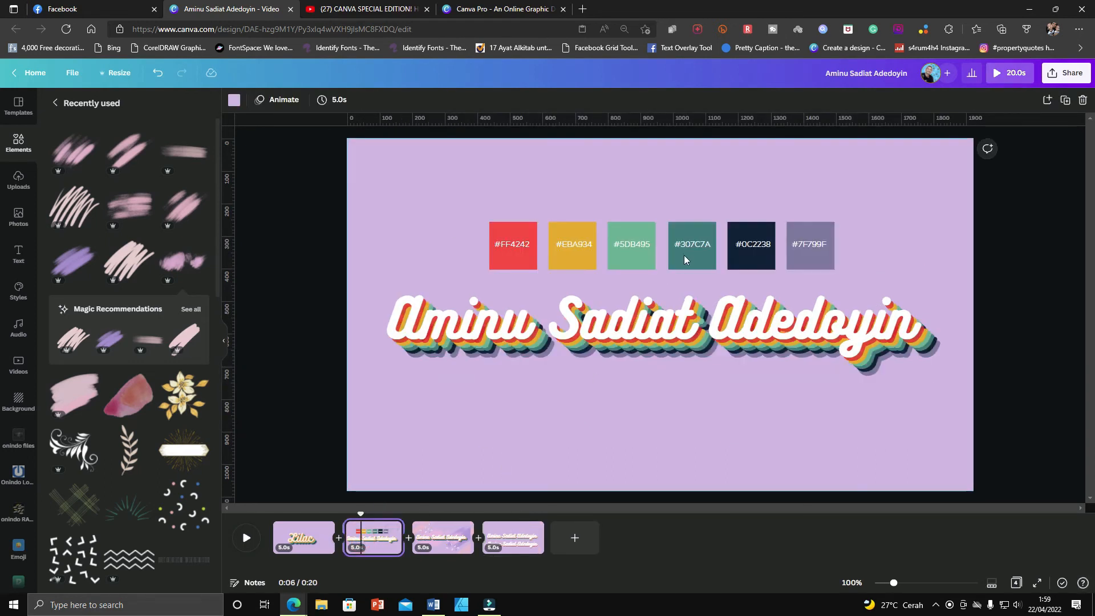
{"action": "left_click", "coordinate": [691, 247]}
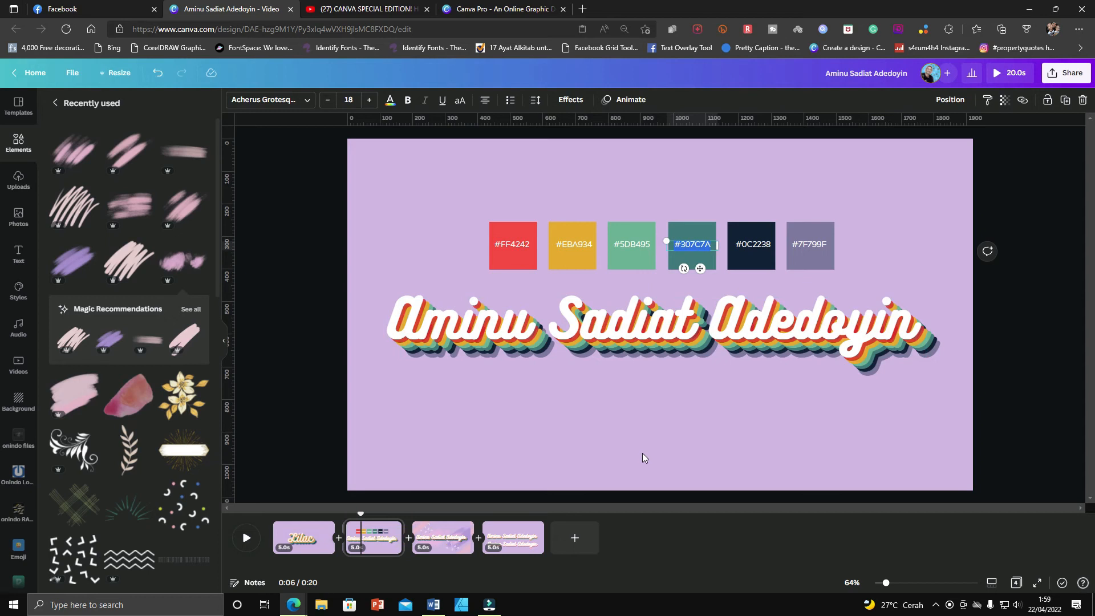
{"action": "left_click", "coordinate": [513, 537]}
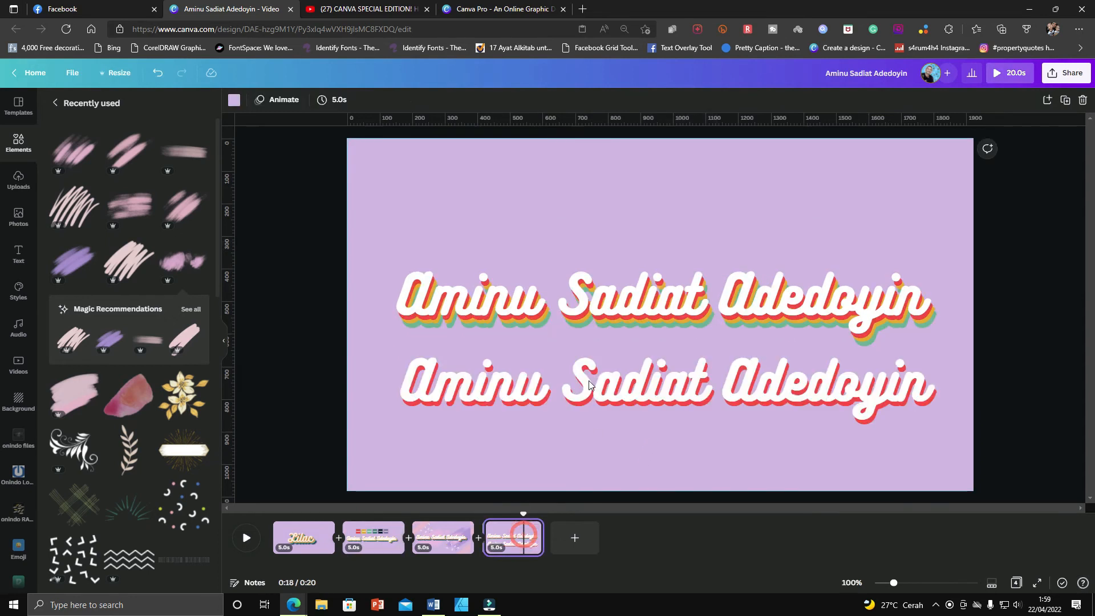
Set the lower name copy's text colour to #307C7A.
{"action": "left_click", "coordinate": [587, 388]}
{"action": "left_click", "coordinate": [586, 388]}
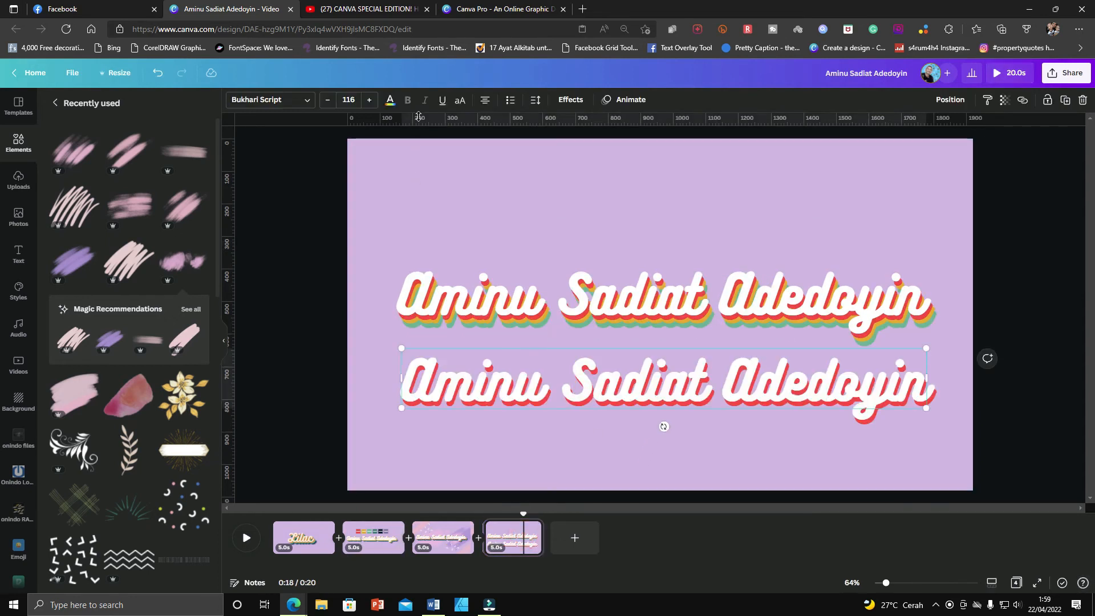
{"action": "left_click", "coordinate": [390, 100]}
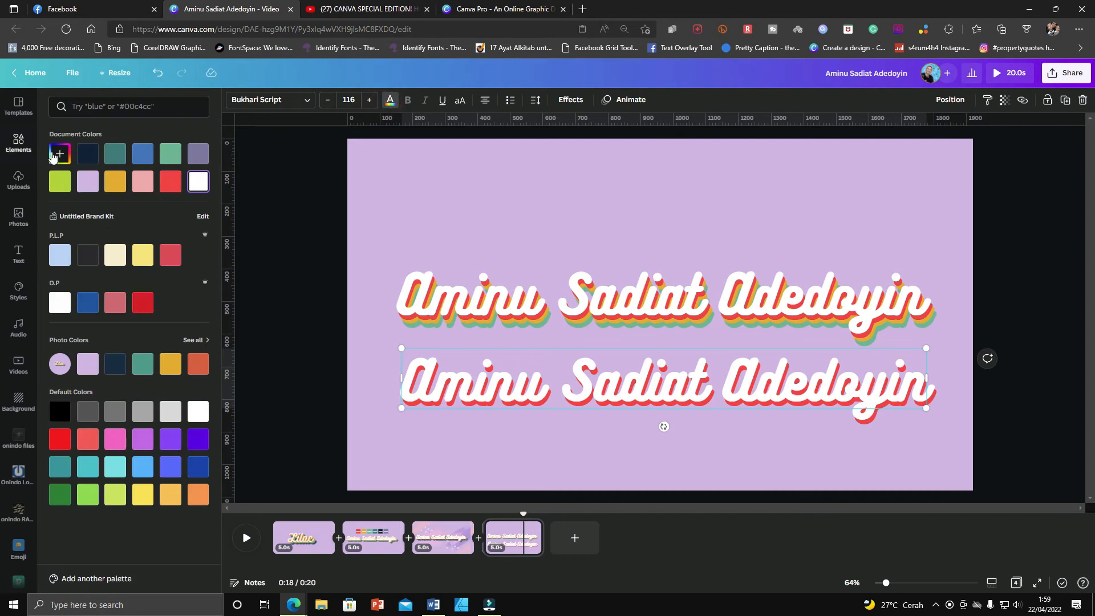
{"action": "left_click", "coordinate": [53, 155]}
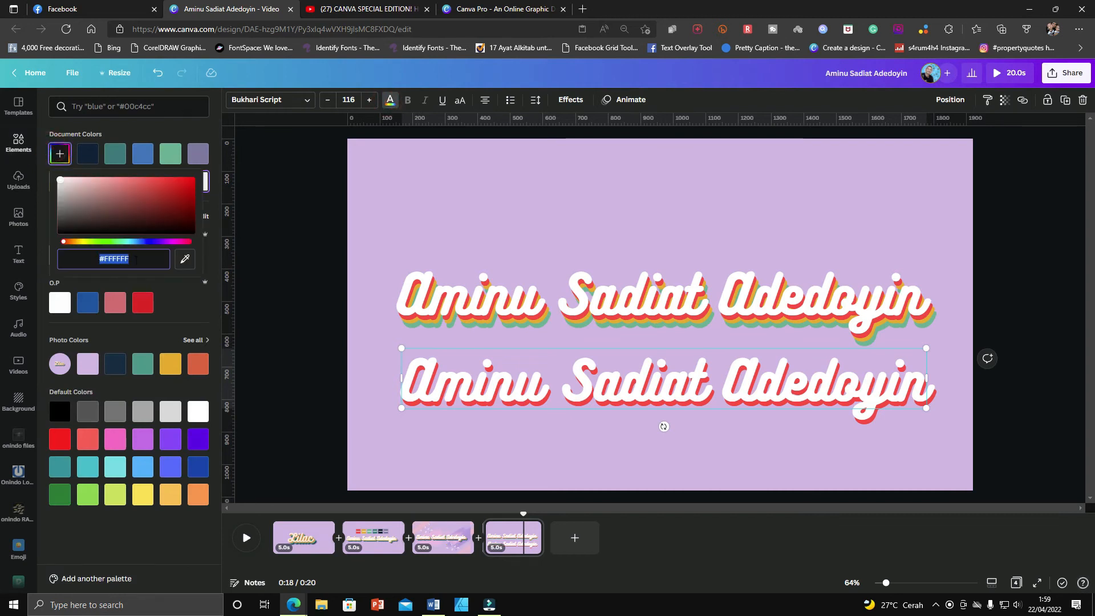
{"action": "key", "text": "ctrl+v"}
{"action": "left_click", "coordinate": [561, 414]}
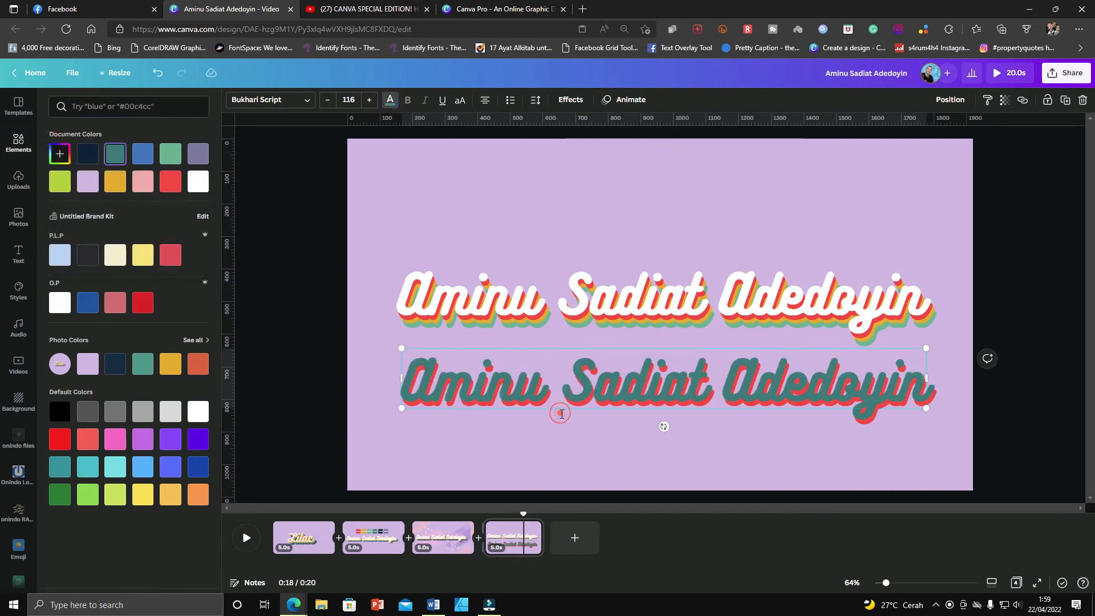
{"action": "left_click", "coordinate": [626, 403]}
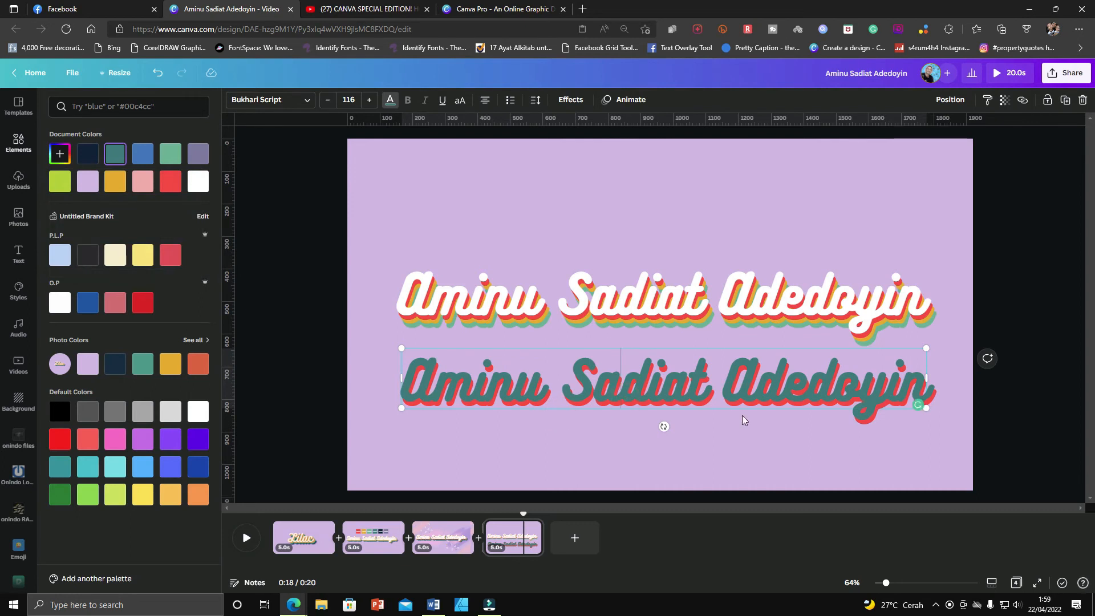
Copy the hex code #0C2238 from the navy swatch on the second page and return to the fourth page.
{"action": "left_click", "coordinate": [572, 100]}
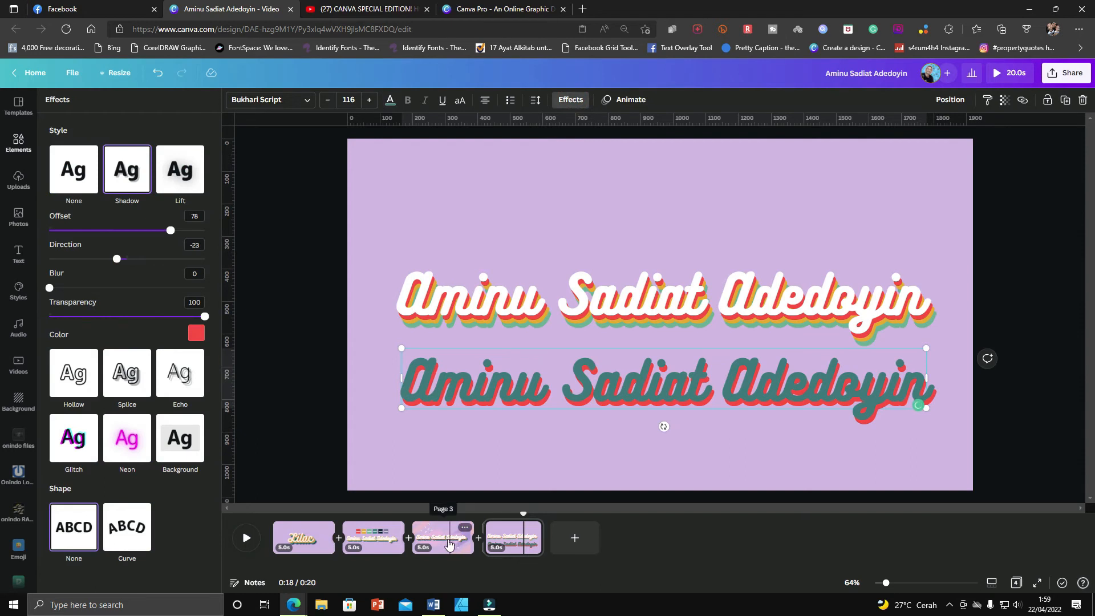
{"action": "left_click", "coordinate": [374, 538]}
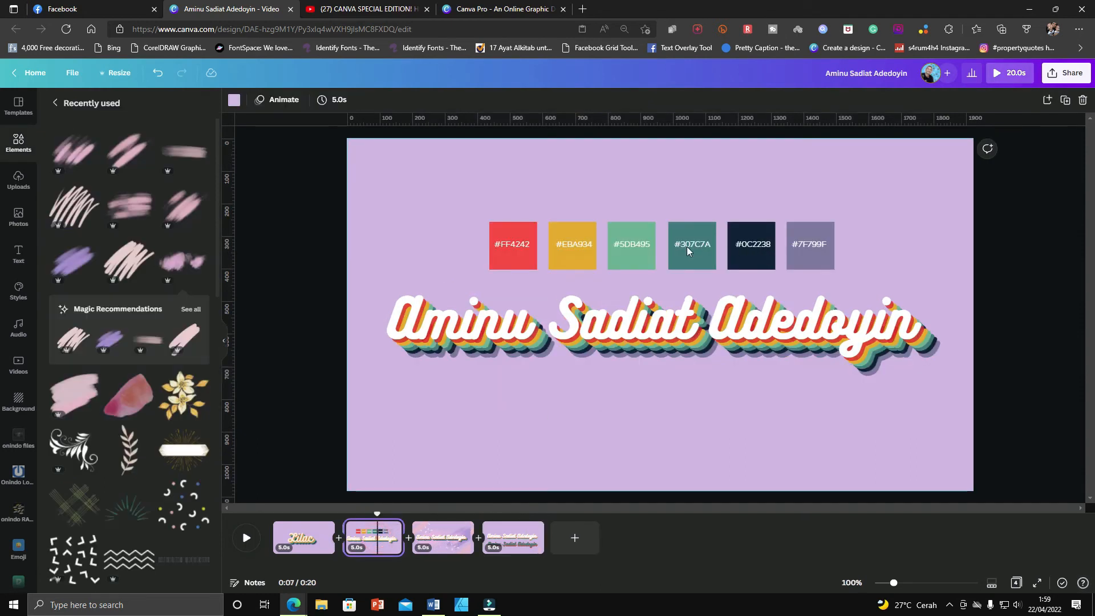
{"action": "left_click", "coordinate": [747, 244]}
{"action": "double_click", "coordinate": [750, 244]}
{"action": "left_click", "coordinate": [513, 538]}
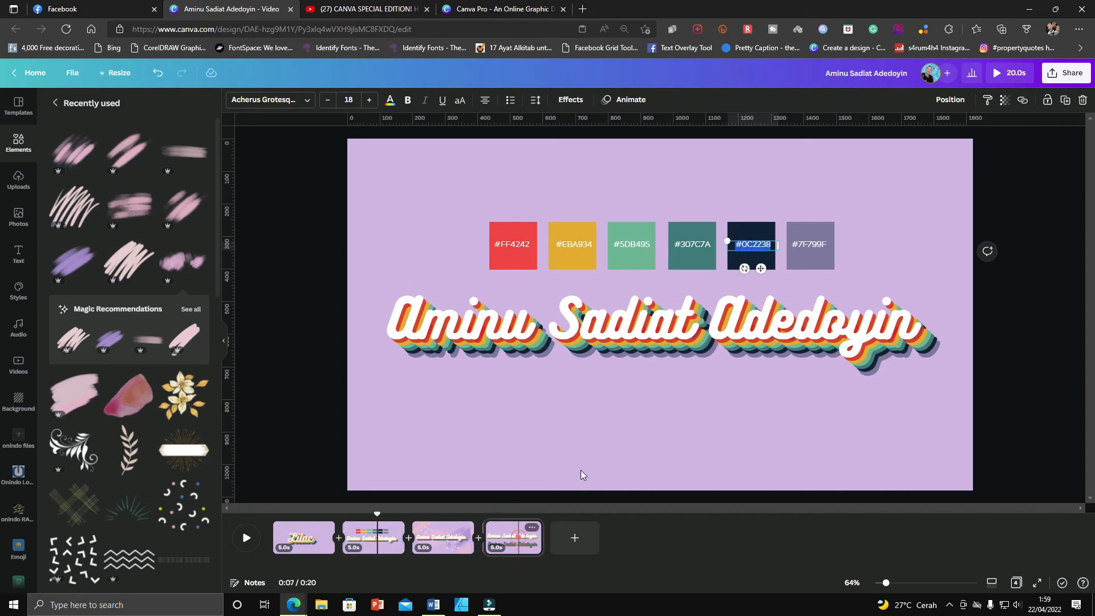
Change the teal copy's shadow colour to #0C2238.
{"action": "left_click", "coordinate": [603, 385]}
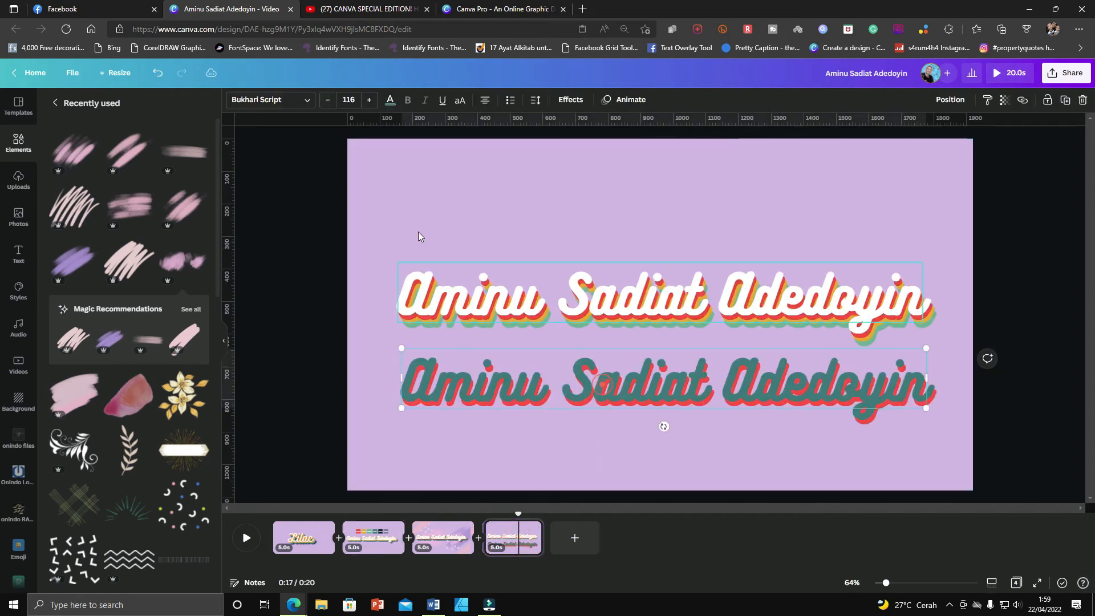
{"action": "left_click", "coordinate": [571, 99]}
{"action": "left_click", "coordinate": [196, 333]}
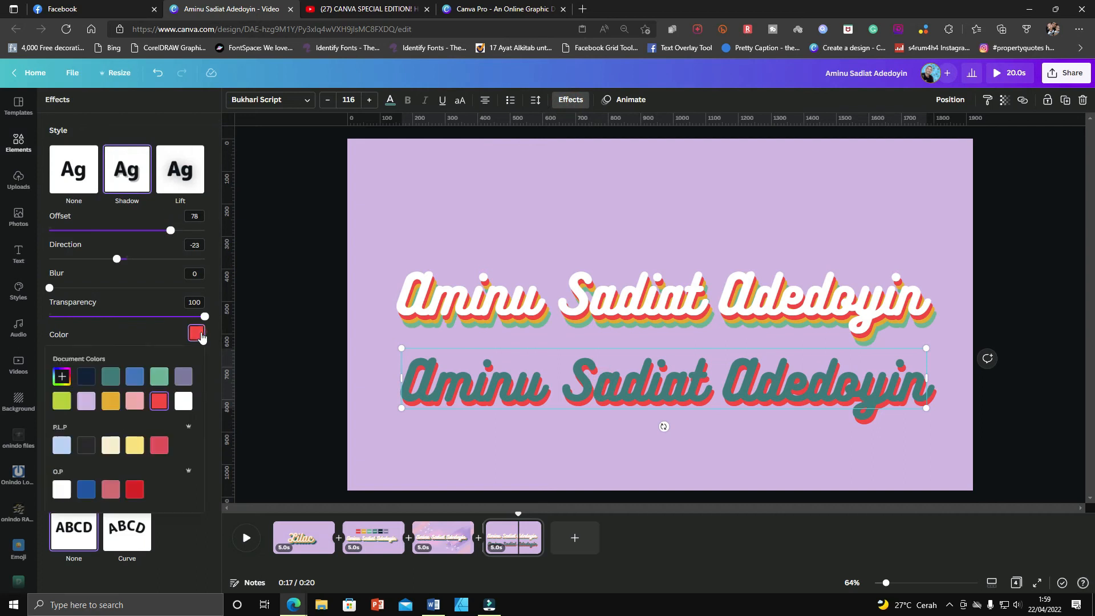
{"action": "left_click", "coordinate": [61, 379]}
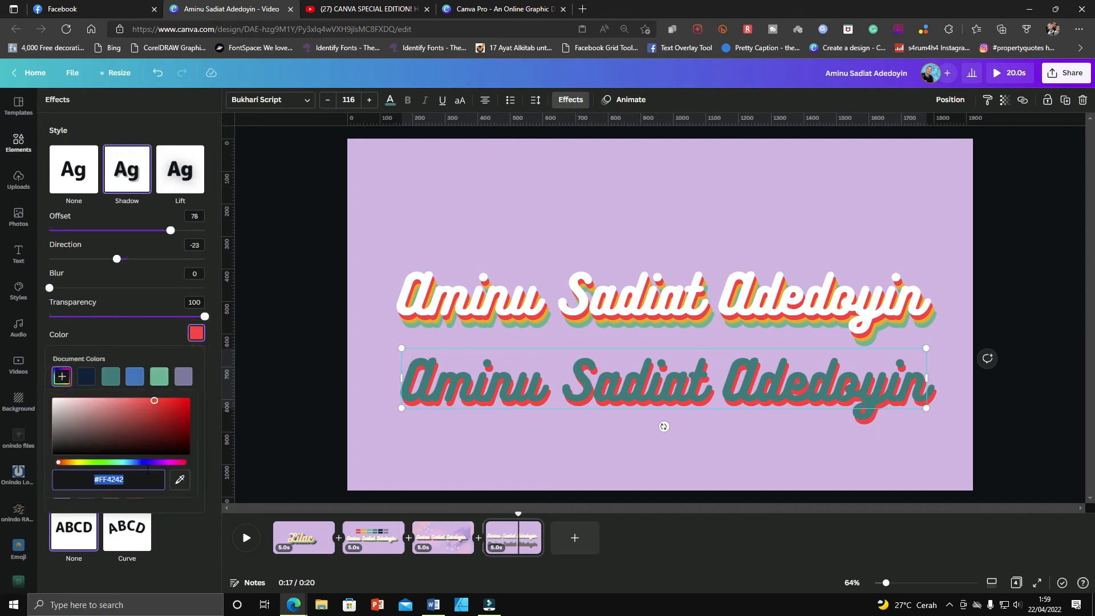
{"action": "left_click", "coordinate": [86, 376]}
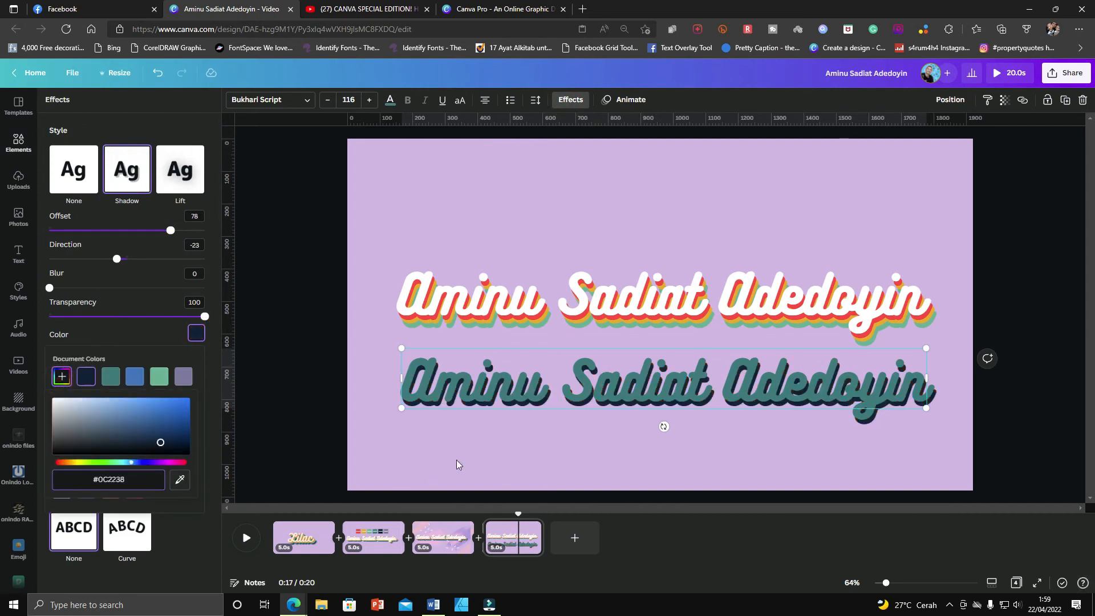
{"action": "left_click", "coordinate": [535, 440]}
Move the teal copy onto the original name text and send it backward behind the white text.
{"action": "left_click_drag", "start_coordinate": [625, 393], "coordinate": [622, 325]}
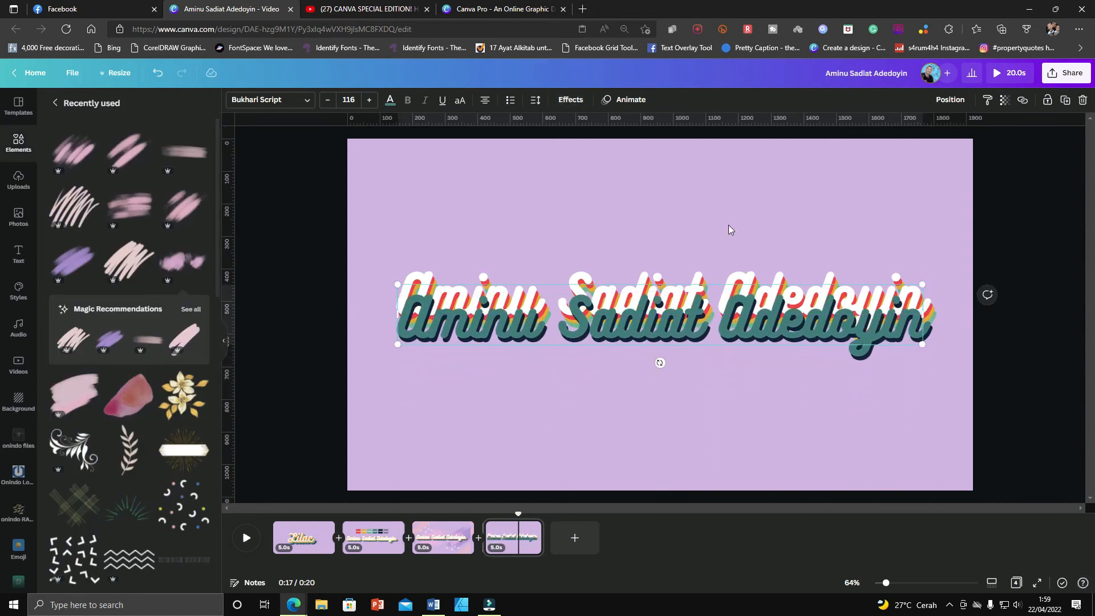
{"action": "left_click", "coordinate": [959, 100]}
{"action": "left_click", "coordinate": [907, 132]}
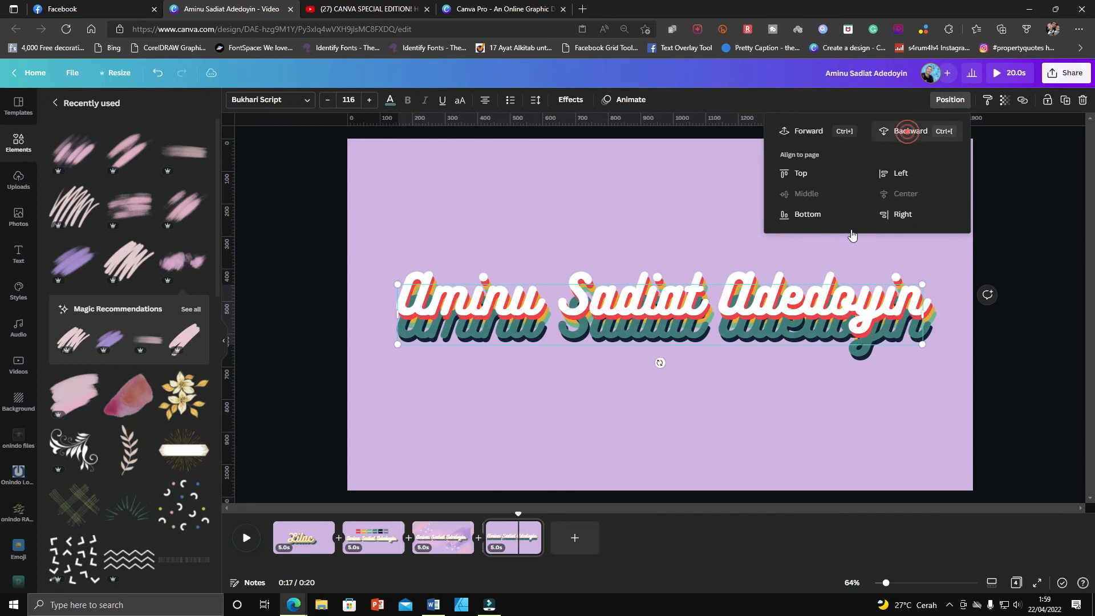
{"action": "left_click", "coordinate": [752, 398]}
{"action": "left_click", "coordinate": [764, 340]}
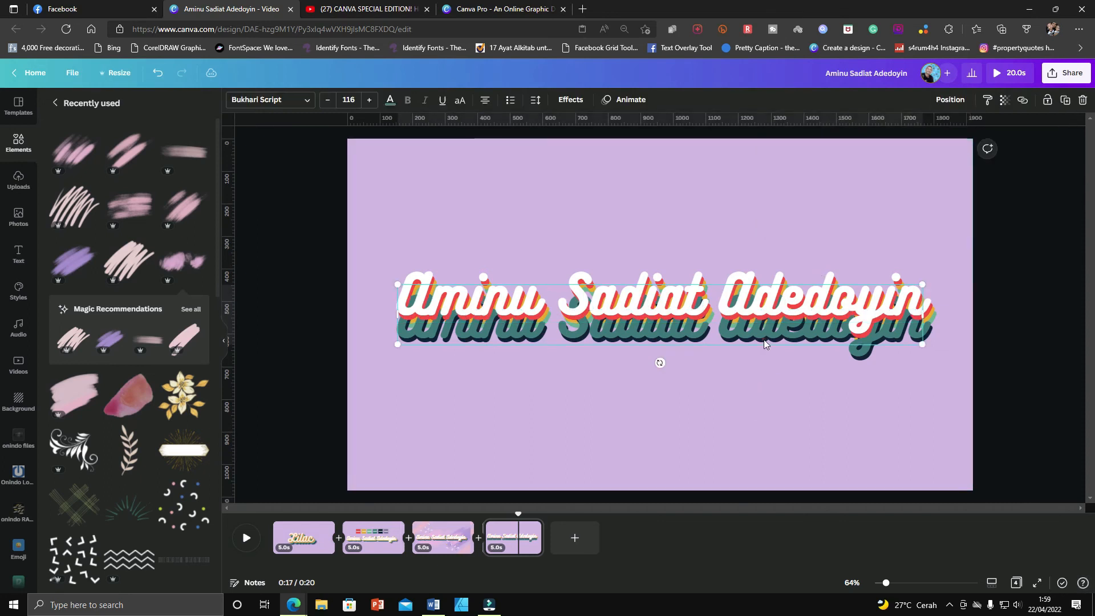
{"action": "left_click", "coordinate": [950, 100]}
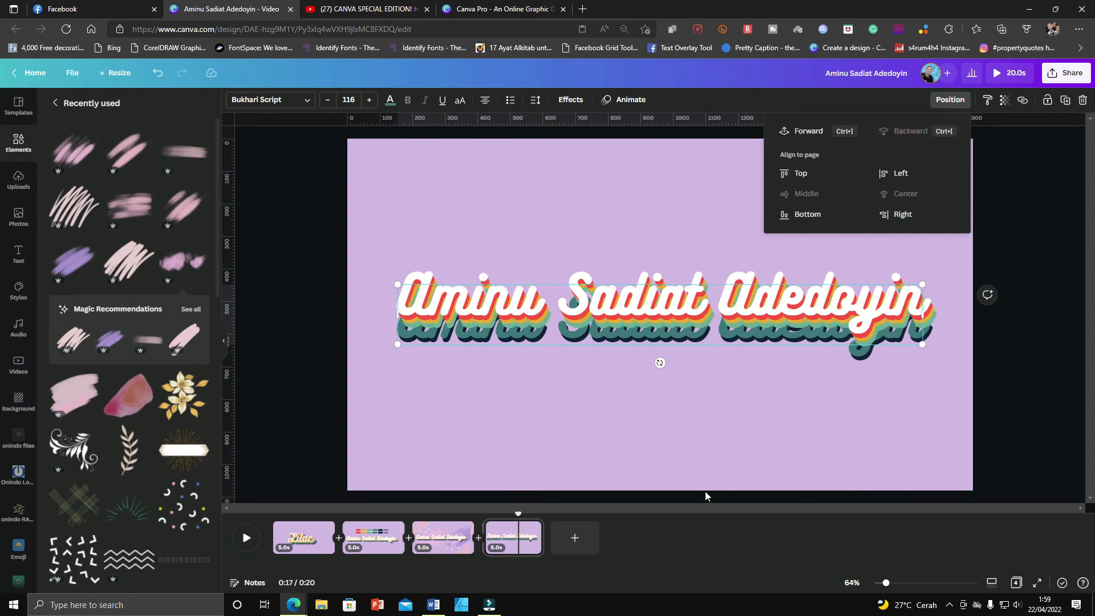
{"action": "left_click", "coordinate": [755, 345]}
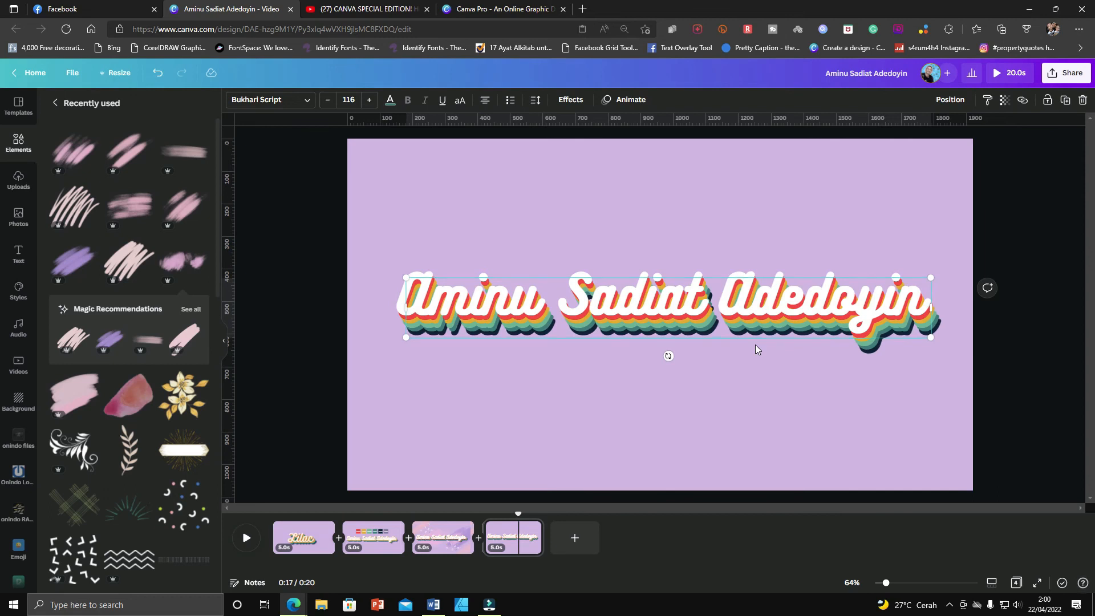
{"action": "left_click", "coordinate": [778, 415]}
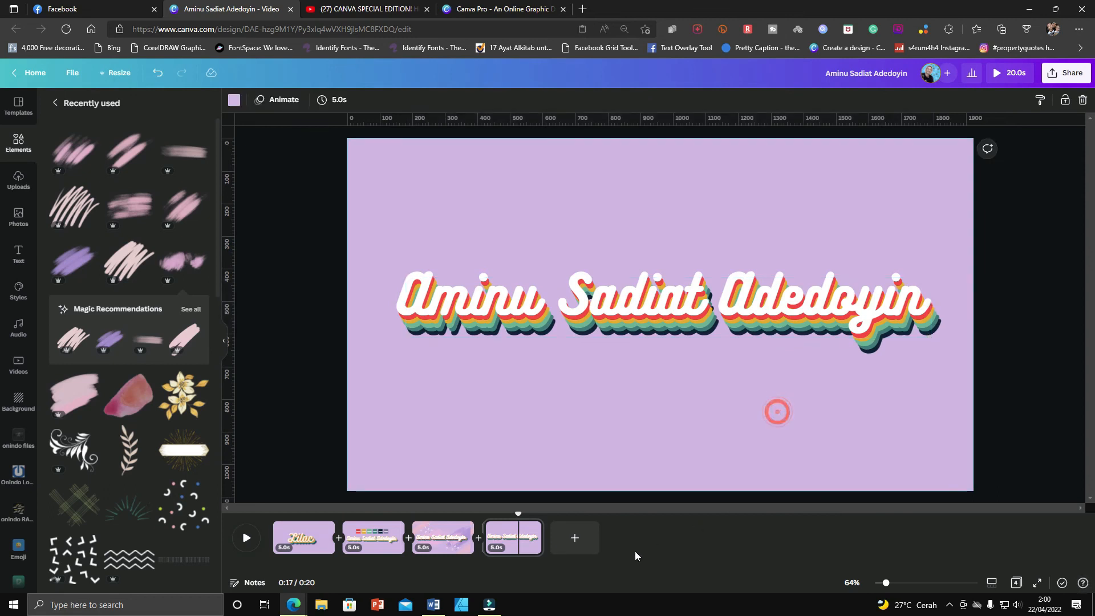
{"action": "left_click", "coordinate": [384, 535]}
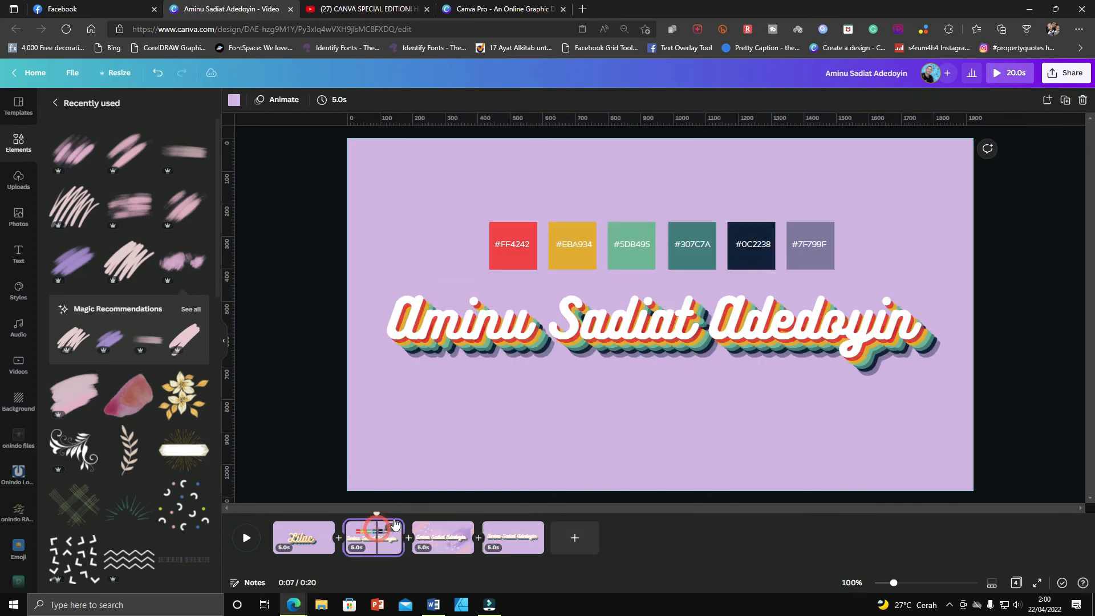
{"action": "left_click", "coordinate": [820, 258]}
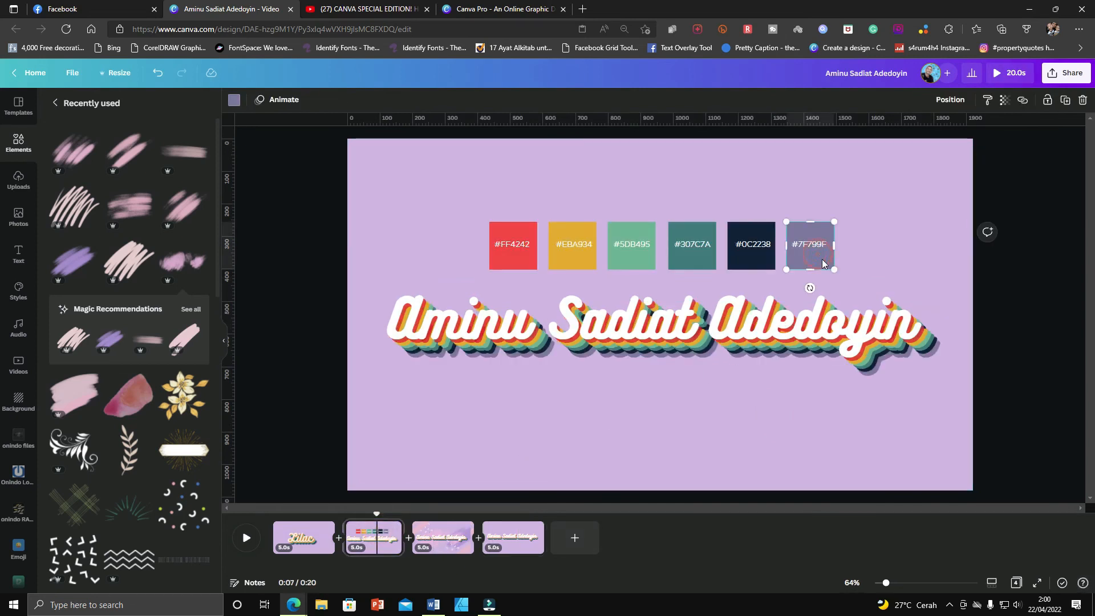
{"action": "left_click", "coordinate": [513, 537]}
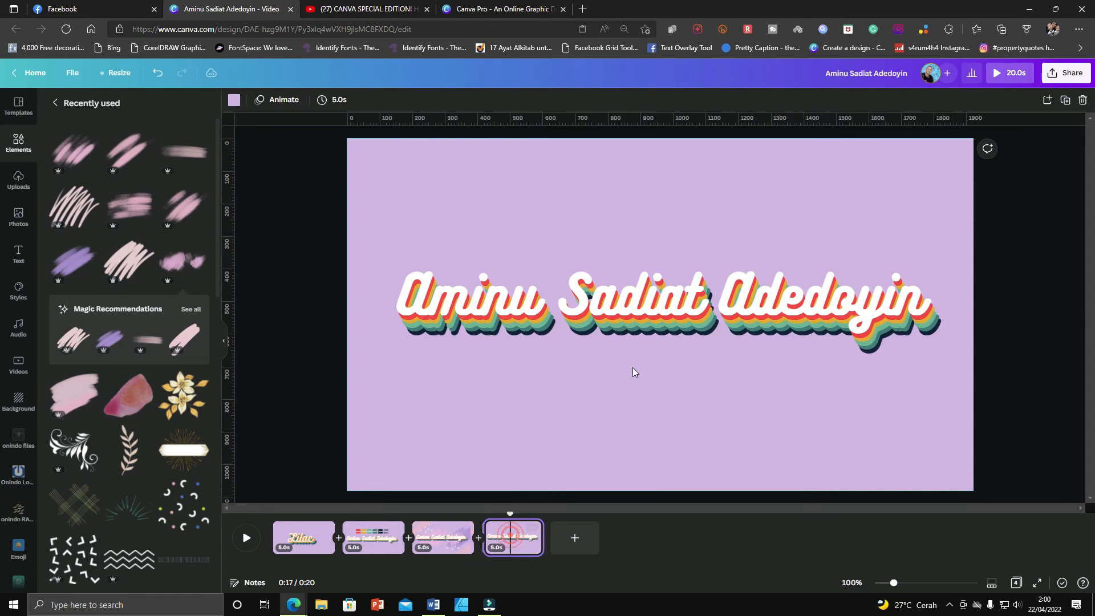
Duplicate the white name text and remove the copy's shadow effect.
{"action": "left_click", "coordinate": [625, 308]}
{"action": "key", "text": "ctrl+d"}
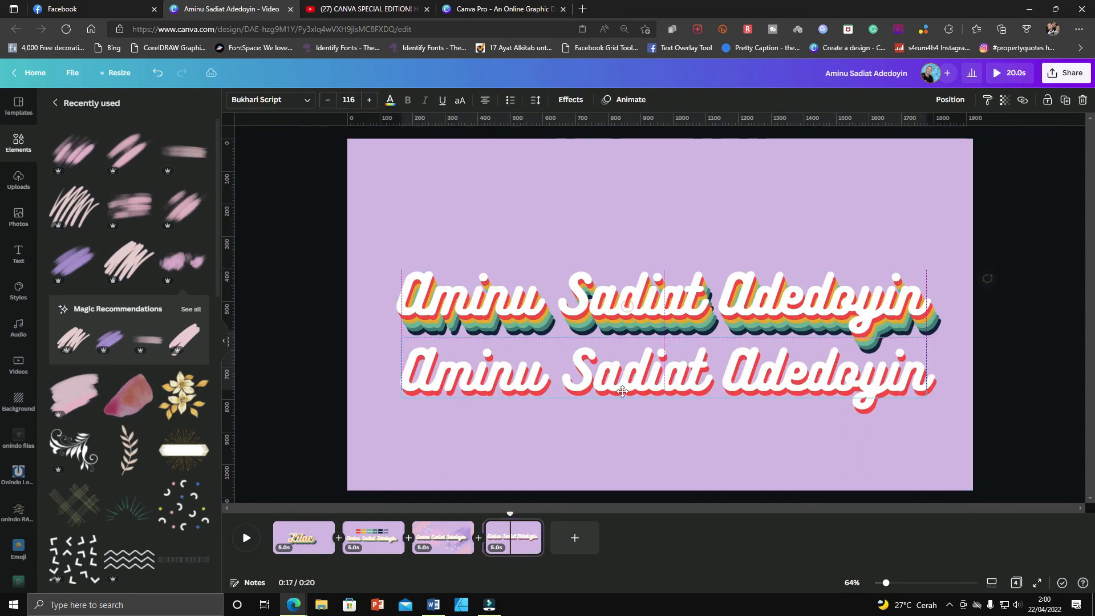
{"action": "left_click", "coordinate": [569, 100]}
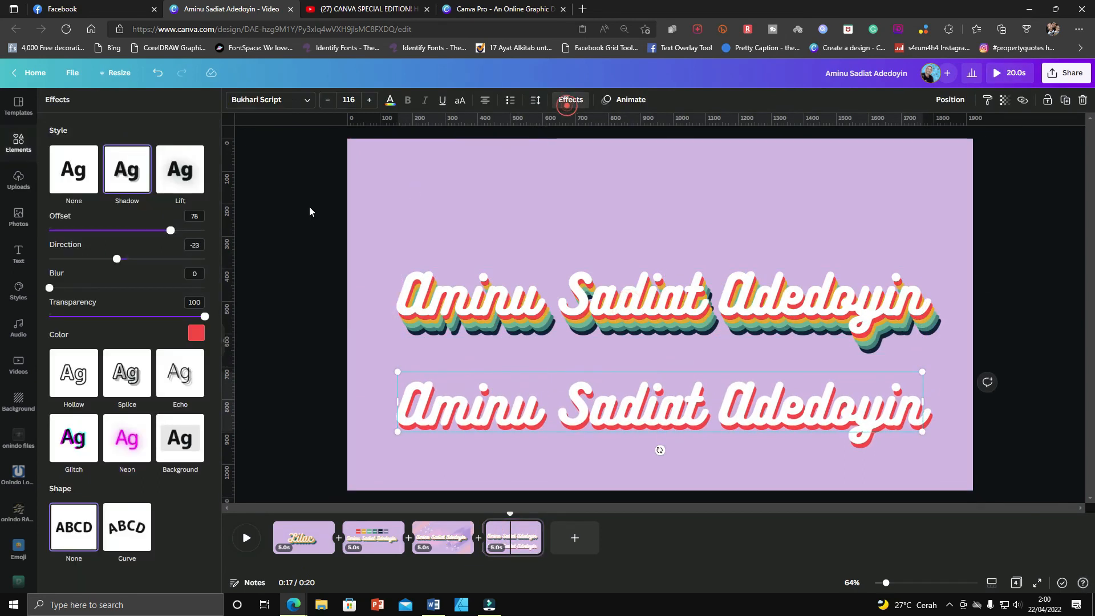
{"action": "left_click", "coordinate": [75, 173]}
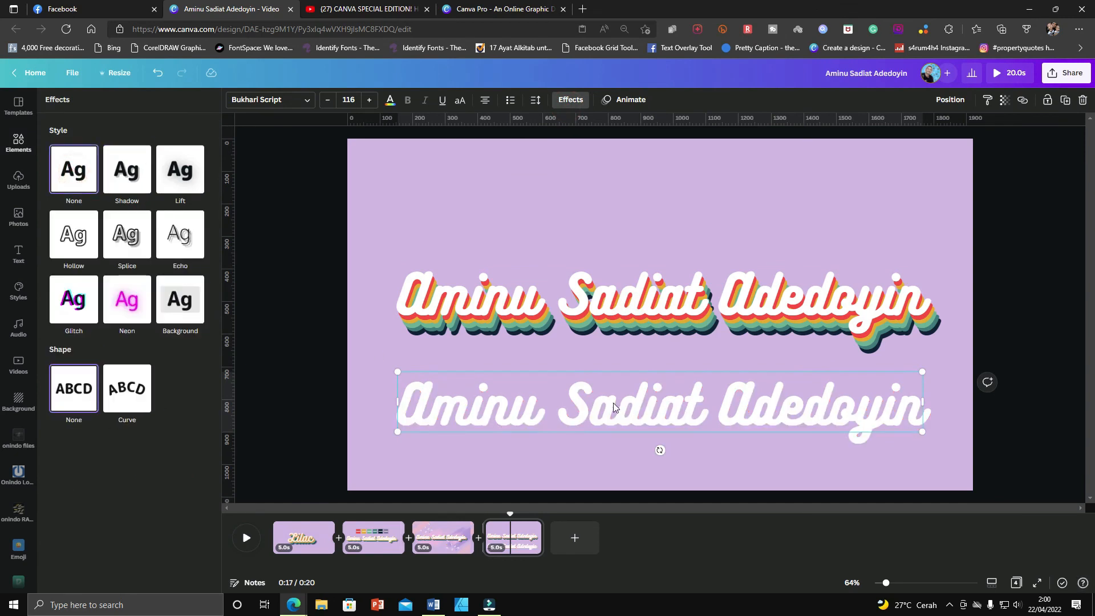
{"action": "left_click_drag", "start_coordinate": [655, 415], "coordinate": [656, 411]}
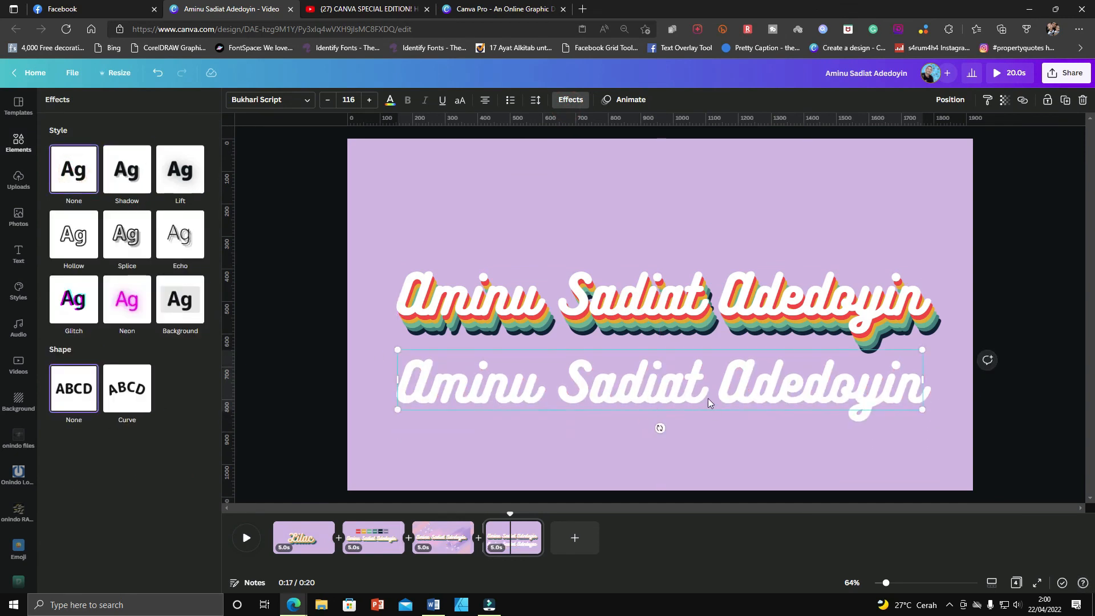
Copy the hex code #7F799F from the purple-grey swatch on the second page and return to the fourth page.
{"action": "left_click", "coordinate": [391, 101]}
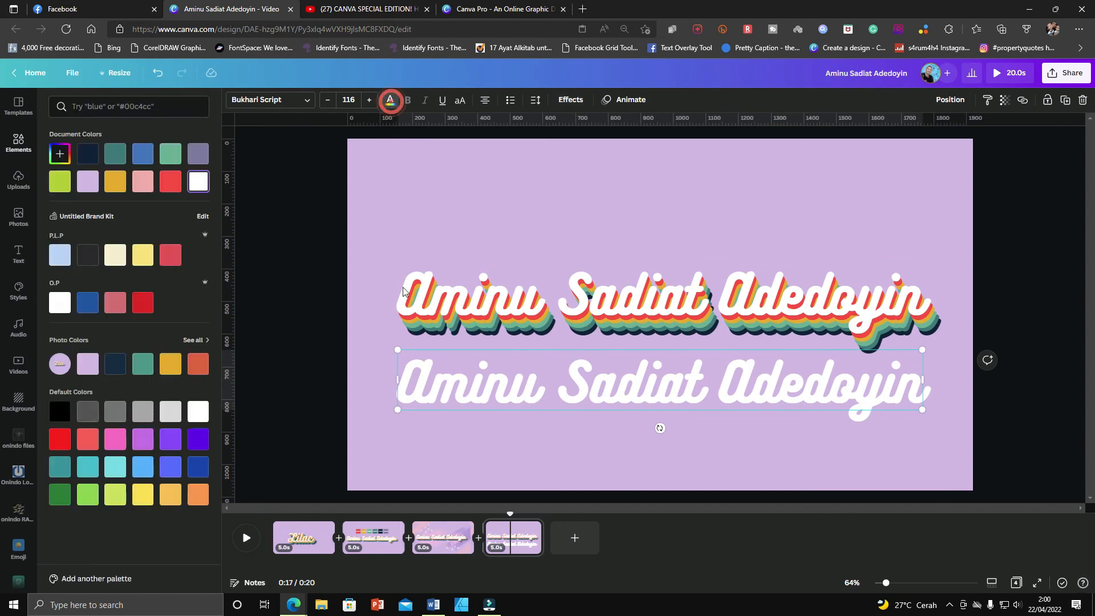
{"action": "left_click", "coordinate": [452, 544]}
{"action": "left_click", "coordinate": [361, 539]}
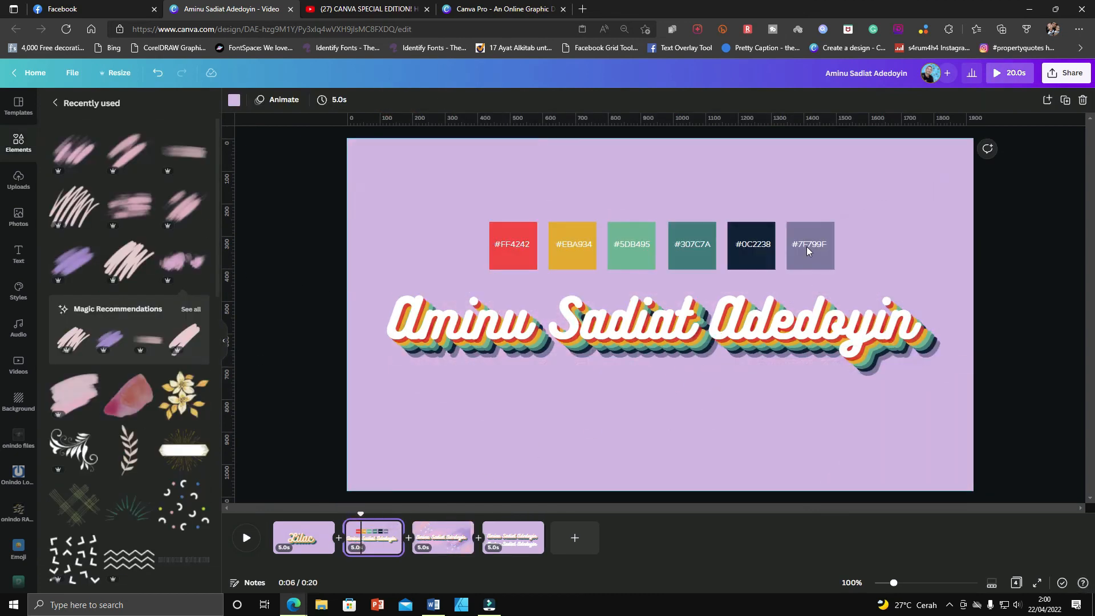
{"action": "left_click", "coordinate": [807, 246]}
{"action": "double_click", "coordinate": [807, 246]}
{"action": "key", "text": "ctrl+c"}
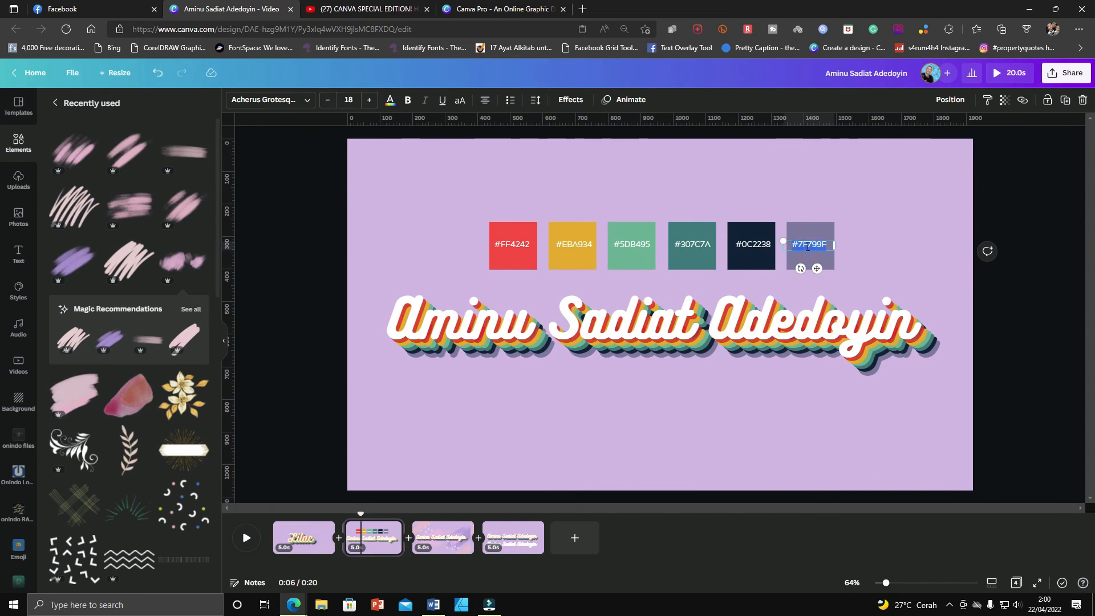
{"action": "left_click", "coordinate": [525, 539]}
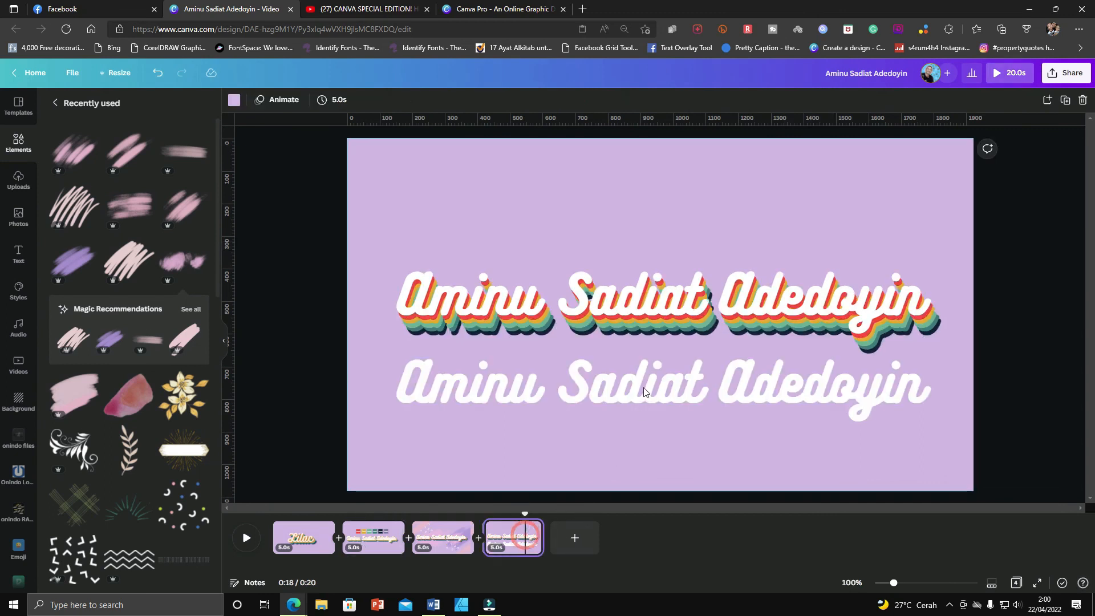
Set the shadowless copy's text colour to #7F799F.
{"action": "left_click", "coordinate": [643, 383]}
{"action": "left_click", "coordinate": [390, 101]}
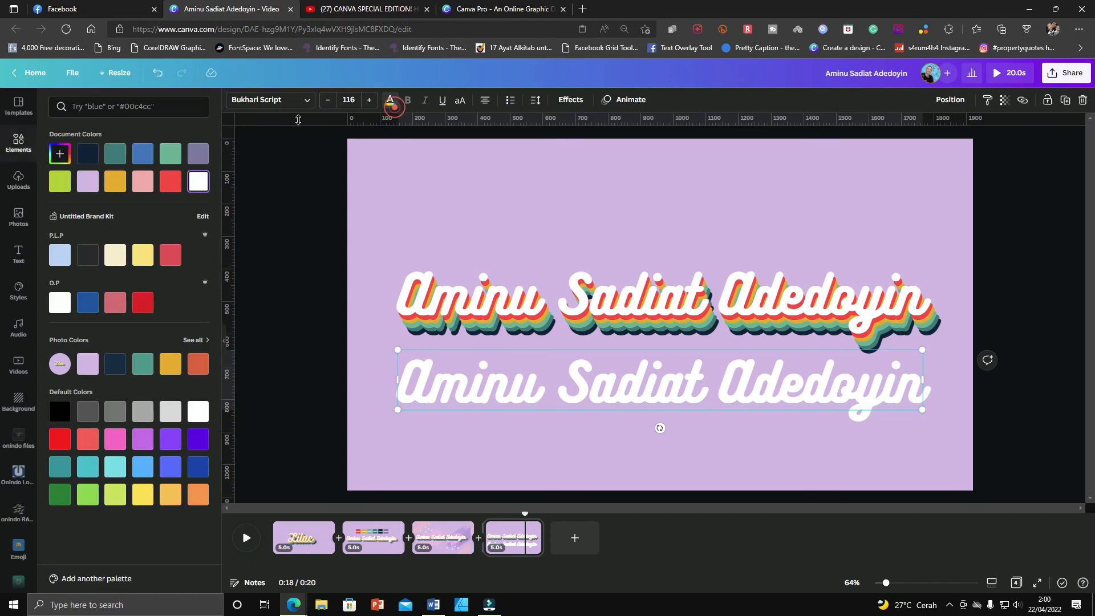
{"action": "left_click", "coordinate": [60, 154]}
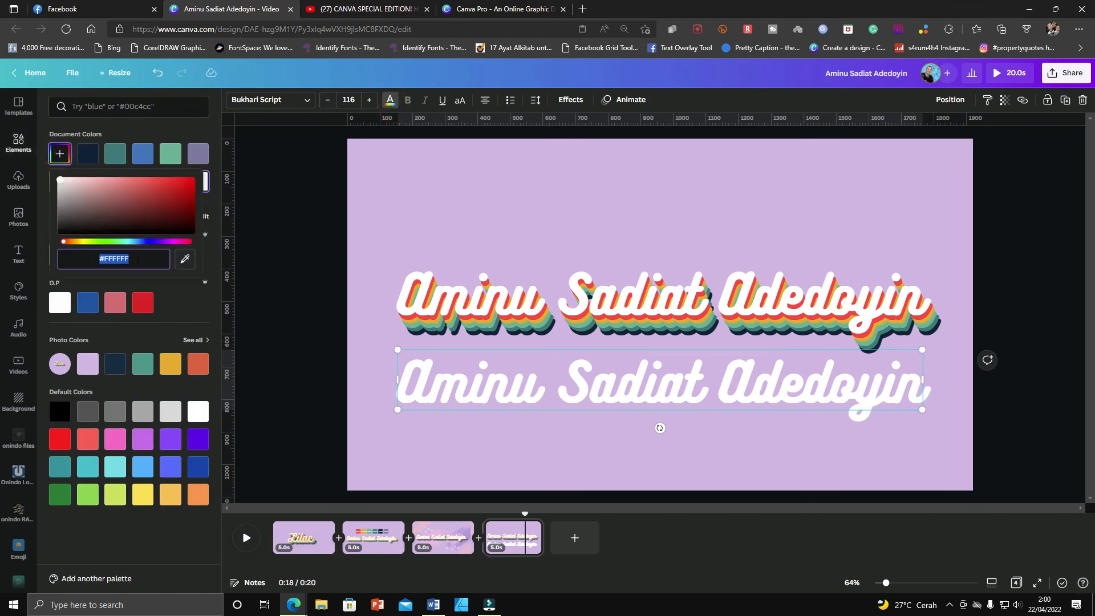
{"action": "key", "text": "ctrl+v"}
Move the #7F799F copy beneath the stacked name text and send it to the back.
{"action": "left_click_drag", "start_coordinate": [651, 389], "coordinate": [659, 331]}
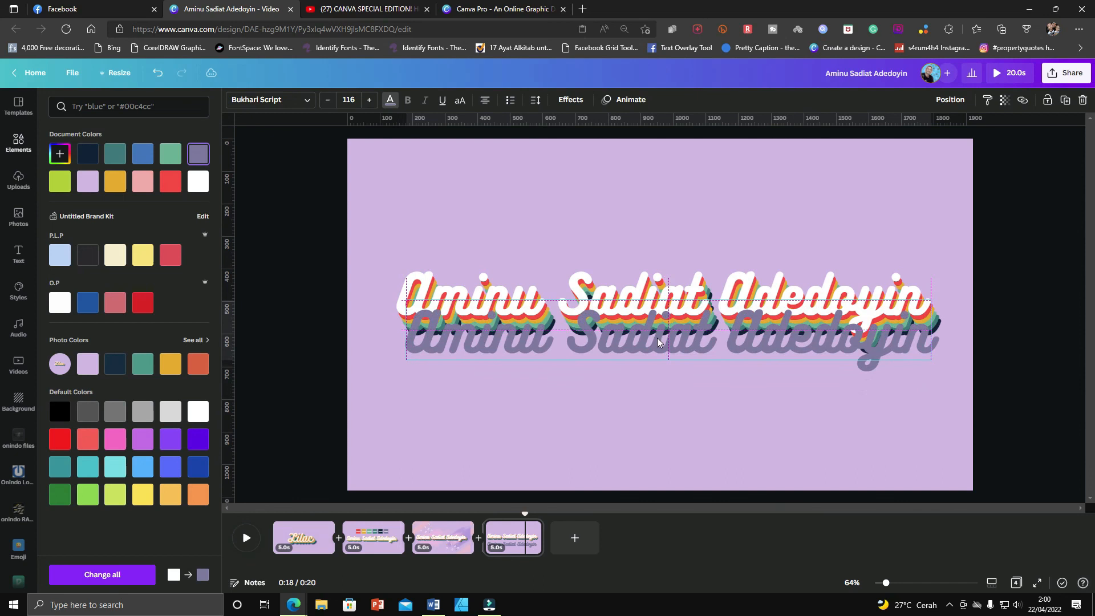
{"action": "left_click", "coordinate": [958, 101]}
{"action": "left_click", "coordinate": [904, 151]}
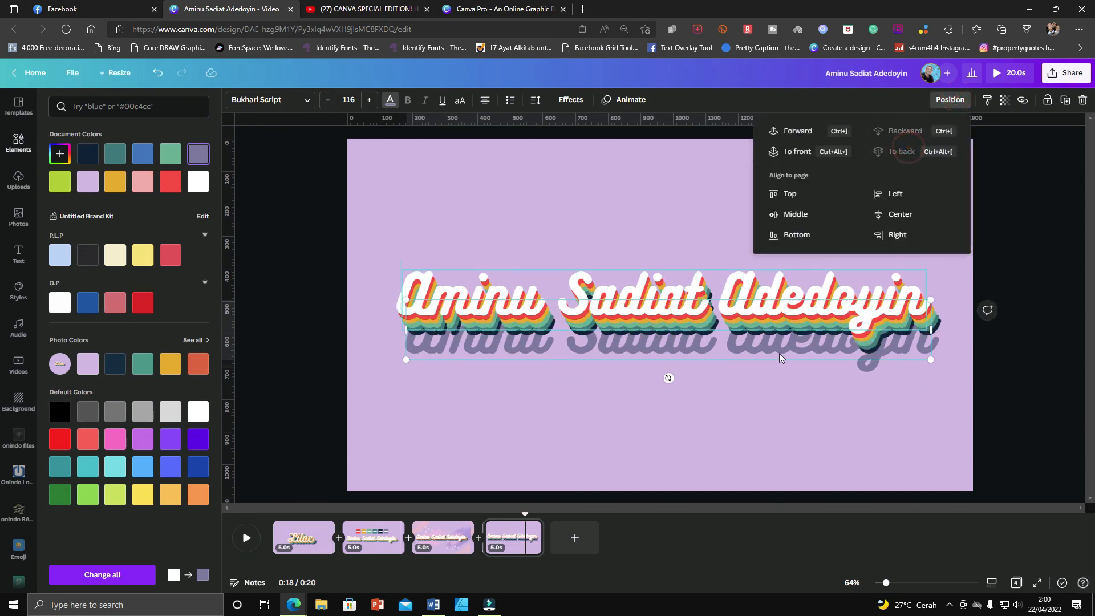
{"action": "left_click_drag", "start_coordinate": [776, 357], "coordinate": [777, 349]}
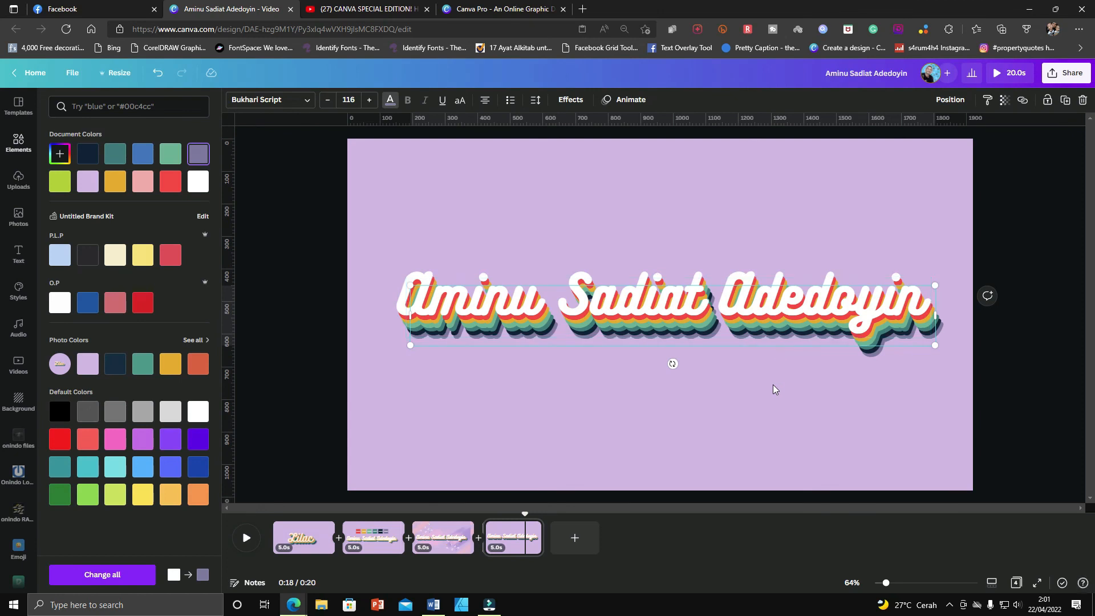
{"action": "left_click", "coordinate": [779, 393]}
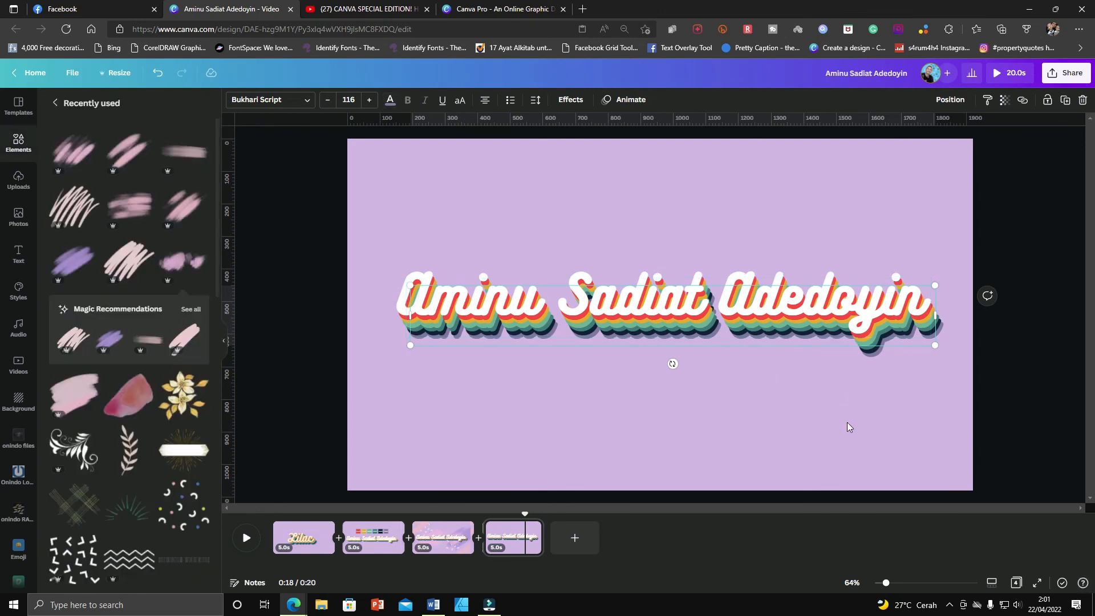
Pull the topmost name text copy off the stack and delete it.
{"action": "left_click_drag", "start_coordinate": [615, 305], "coordinate": [612, 212]}
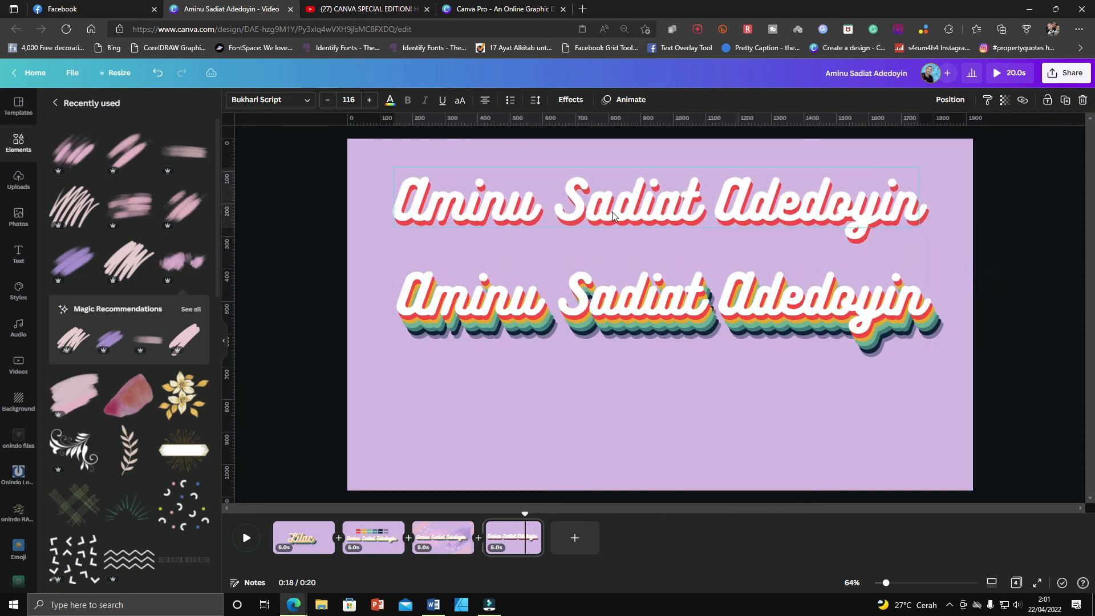
{"action": "key", "text": "Delete"}
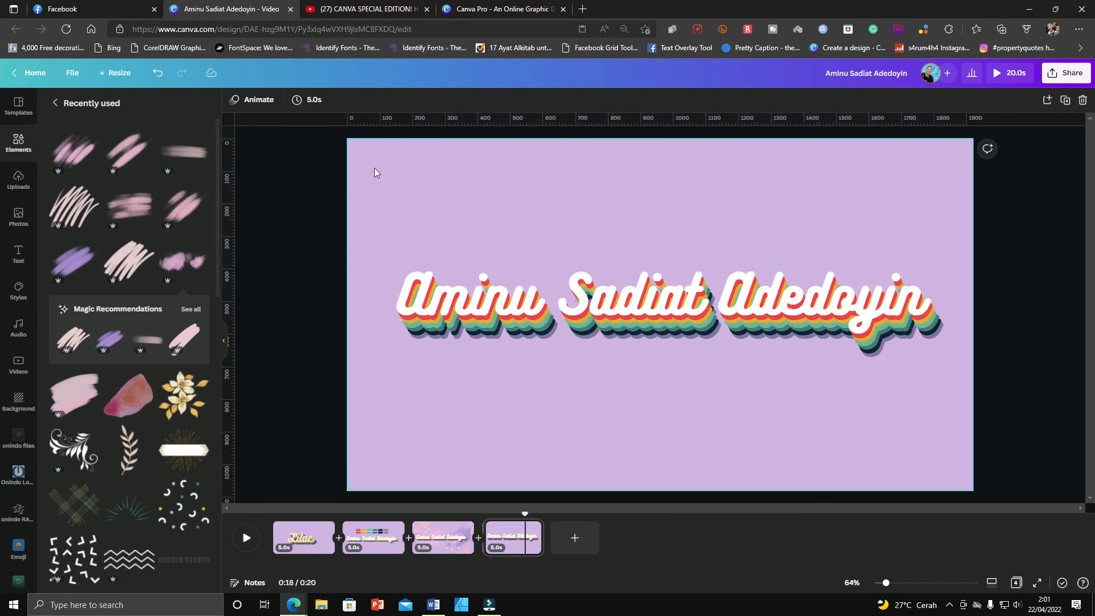
Open the front name text's Effects settings to examine its shadow offset, direction and colour, then deselect.
{"action": "left_click", "coordinate": [542, 297]}
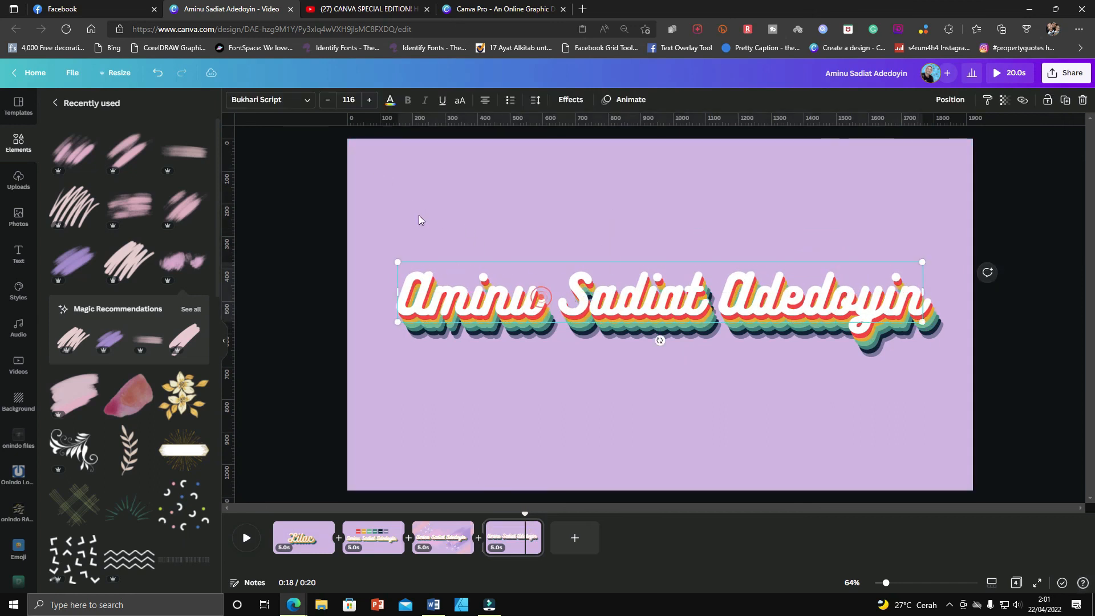
{"action": "left_click", "coordinate": [573, 101]}
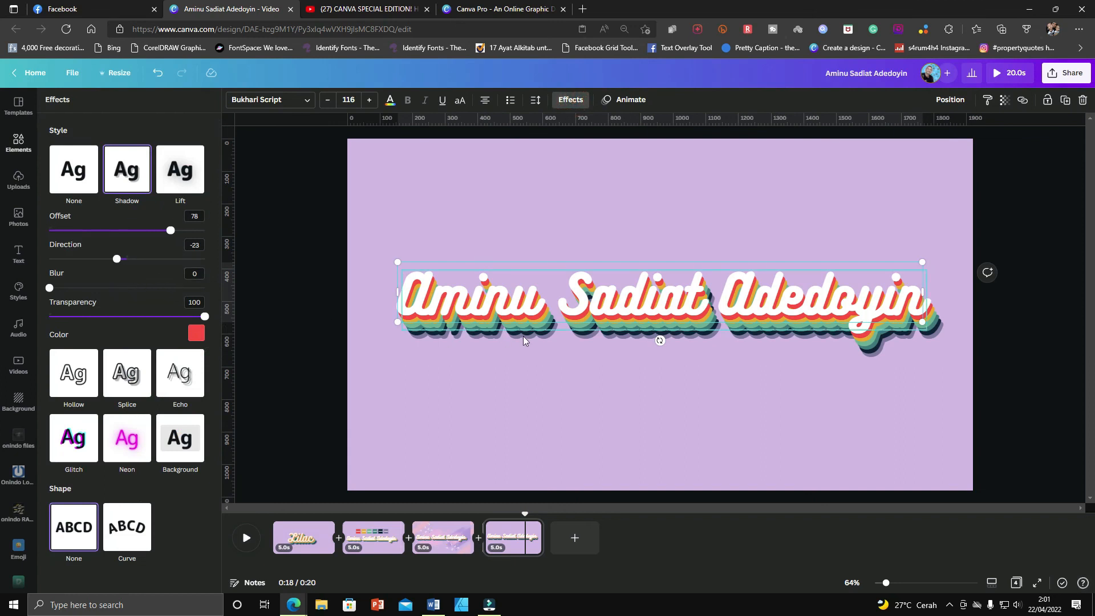
{"action": "left_click", "coordinate": [331, 251]}
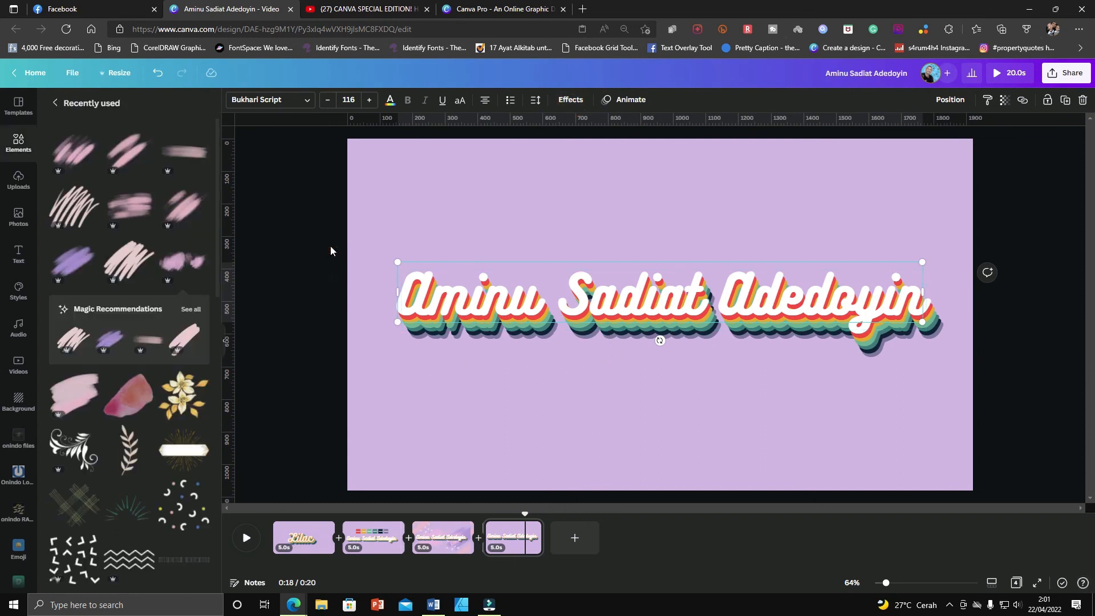
{"action": "left_click_drag", "start_coordinate": [325, 228], "coordinate": [962, 378]}
{"action": "left_click", "coordinate": [909, 430]}
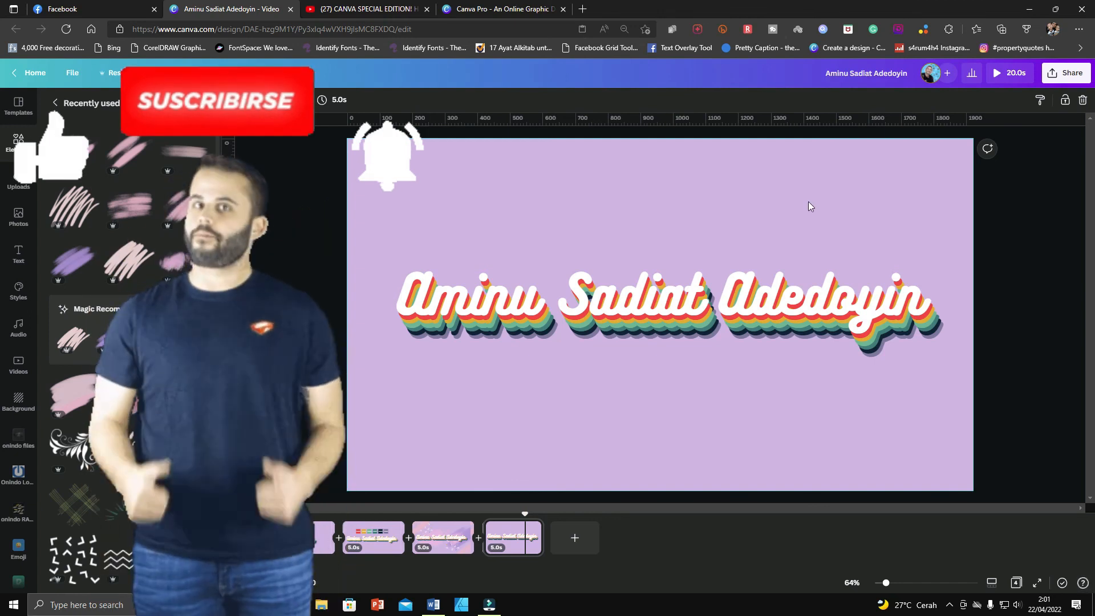
Check the tutorial video tab and return to the Canva design.
{"action": "left_click", "coordinate": [359, 9]}
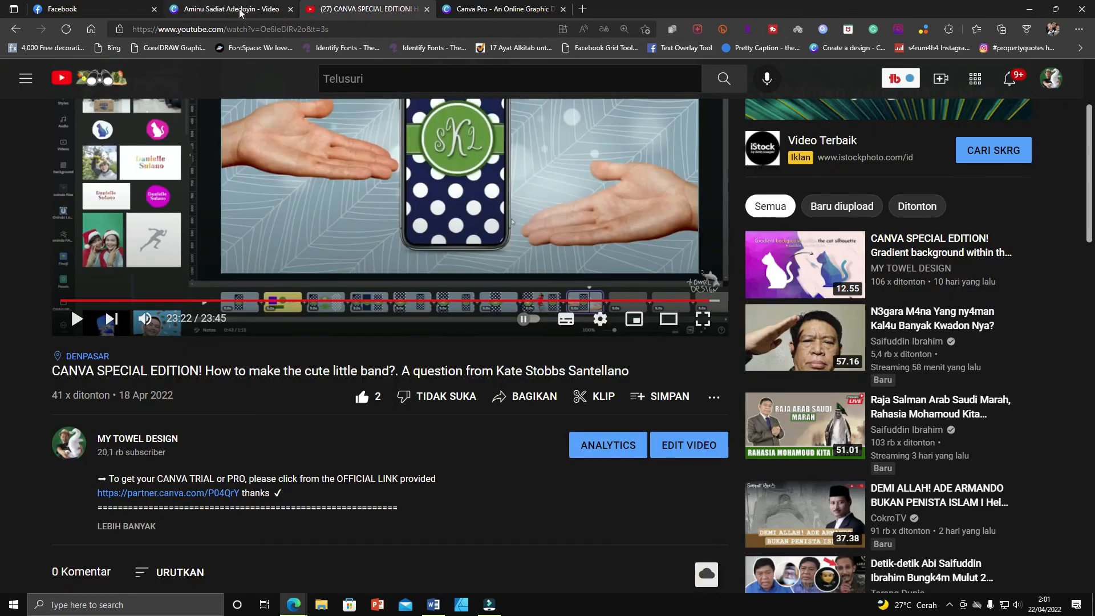
{"action": "left_click", "coordinate": [240, 10]}
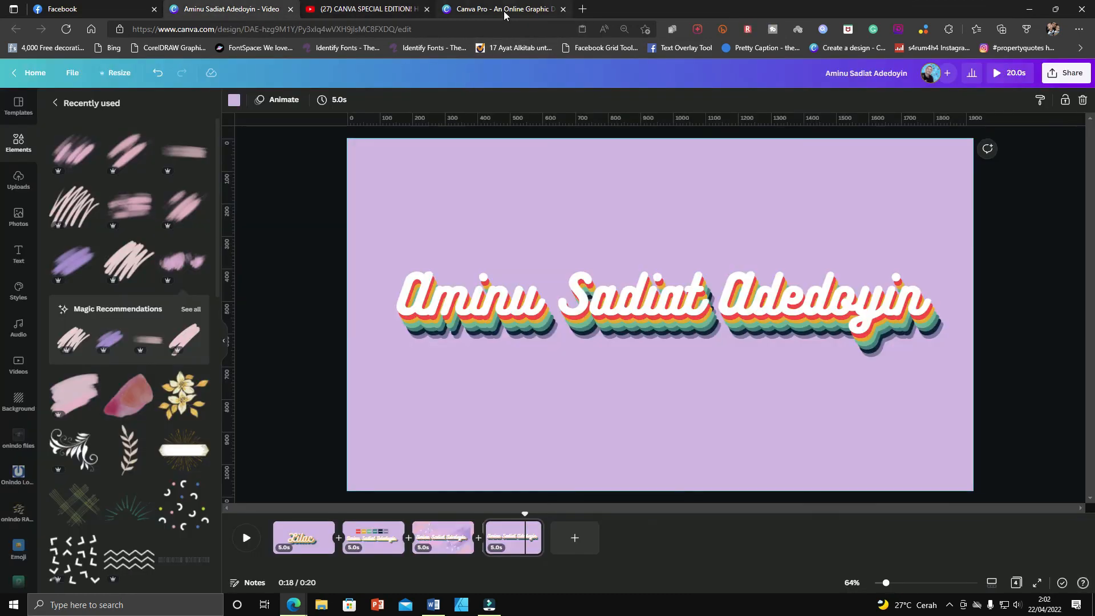